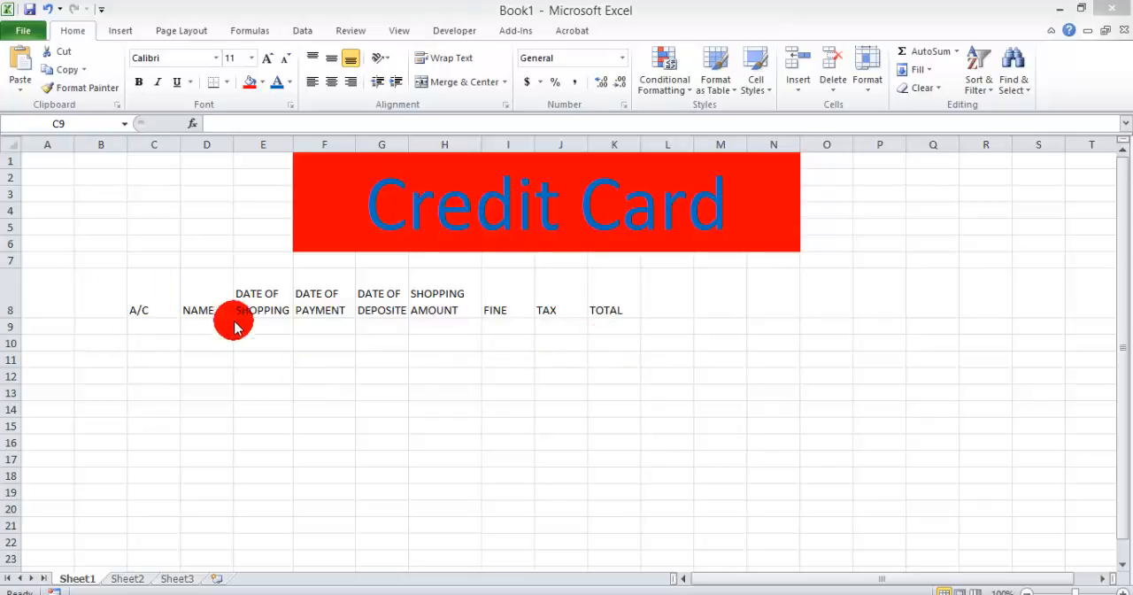
Step: Enter the customer's account number in C9 and the customer's name in D9
{"action": "left_click", "coordinate": [165, 330]}
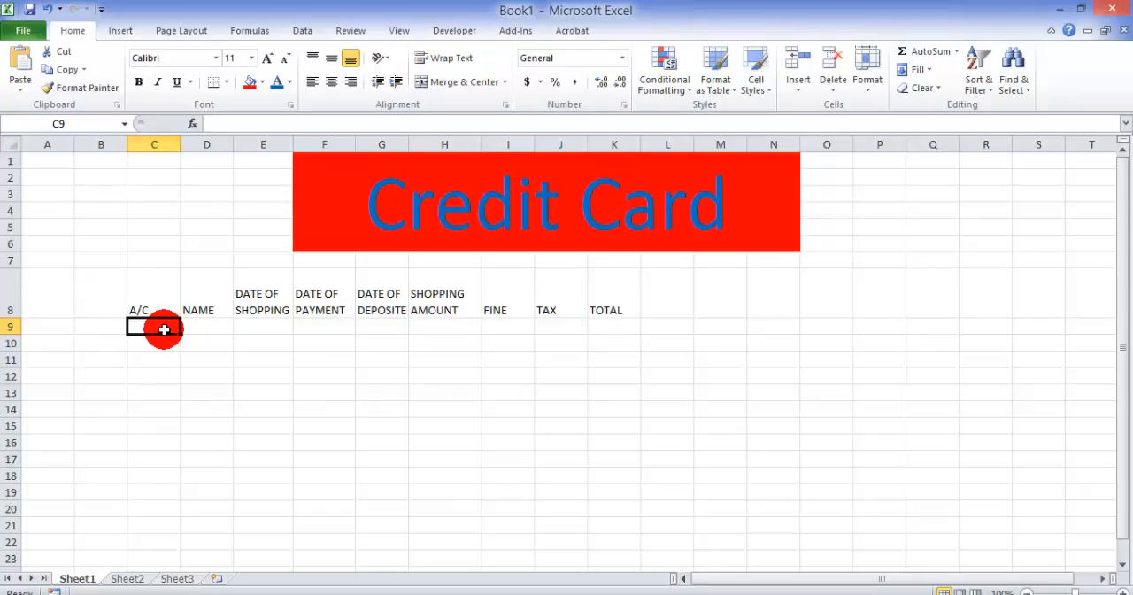
{"action": "type", "text": "123456"}
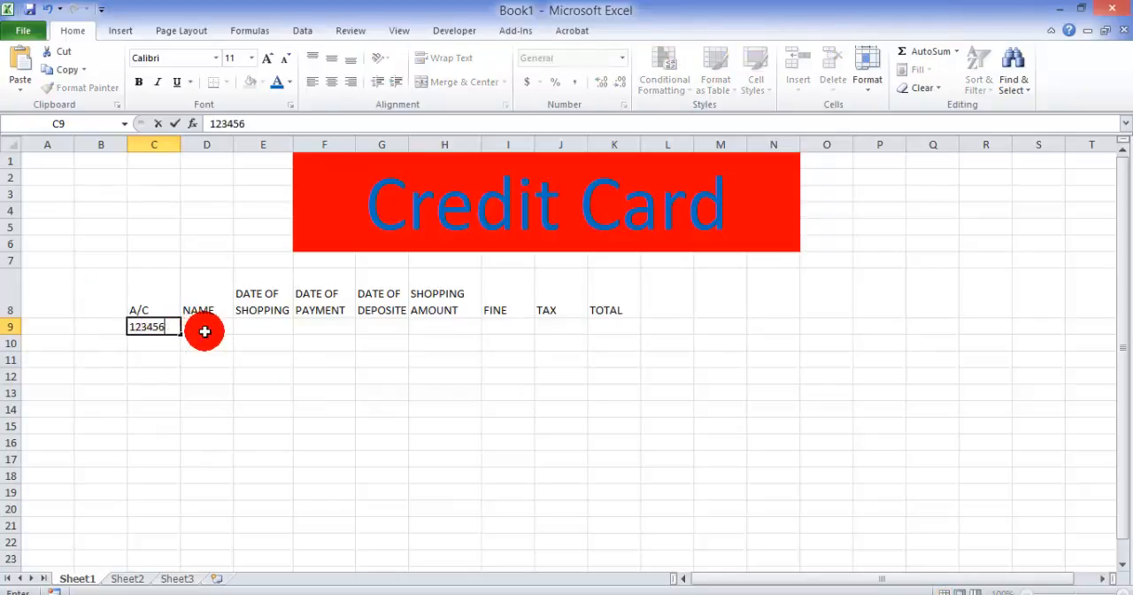
{"action": "left_click", "coordinate": [205, 331]}
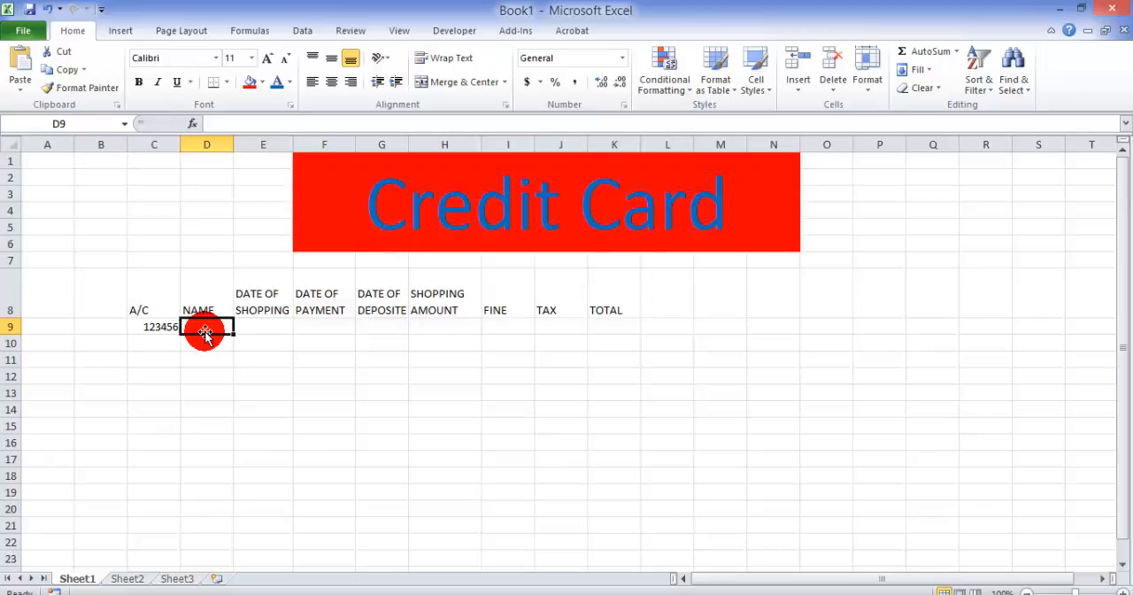
{"action": "type", "text": "amit"}
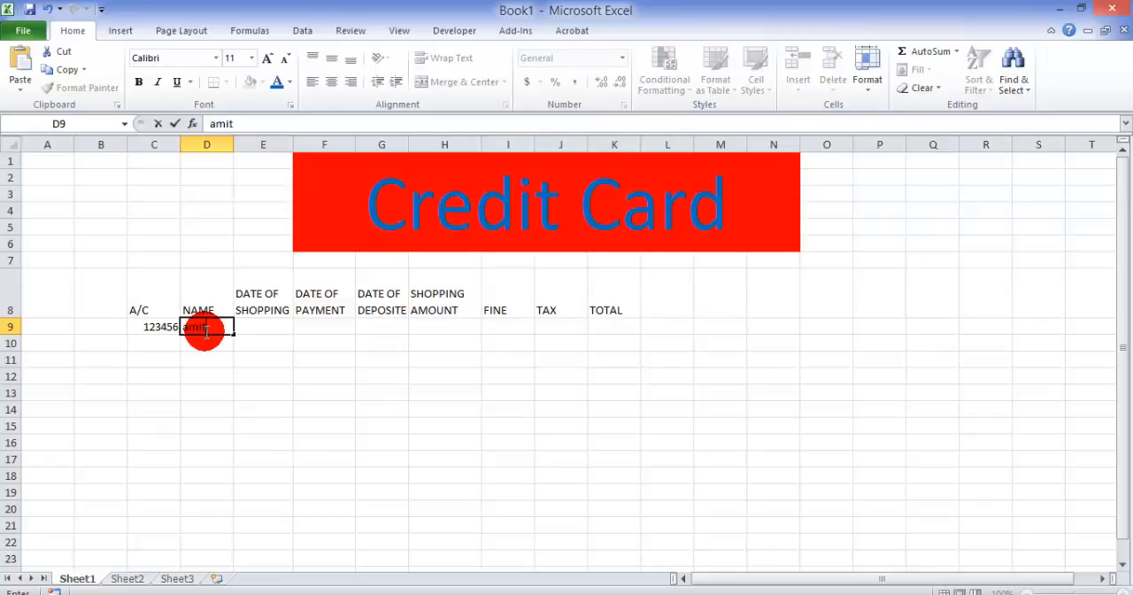
{"action": "key", "text": "Tab"}
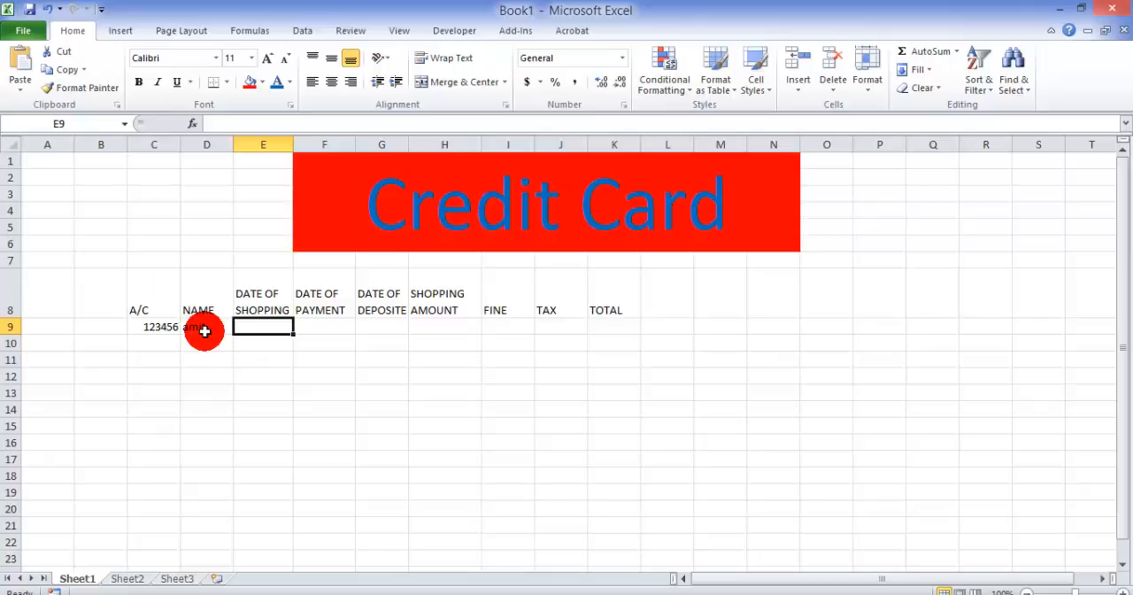
Step: Enter 2/5/2016 as the date of shopping in E9
{"action": "type", "text": "2/5"}
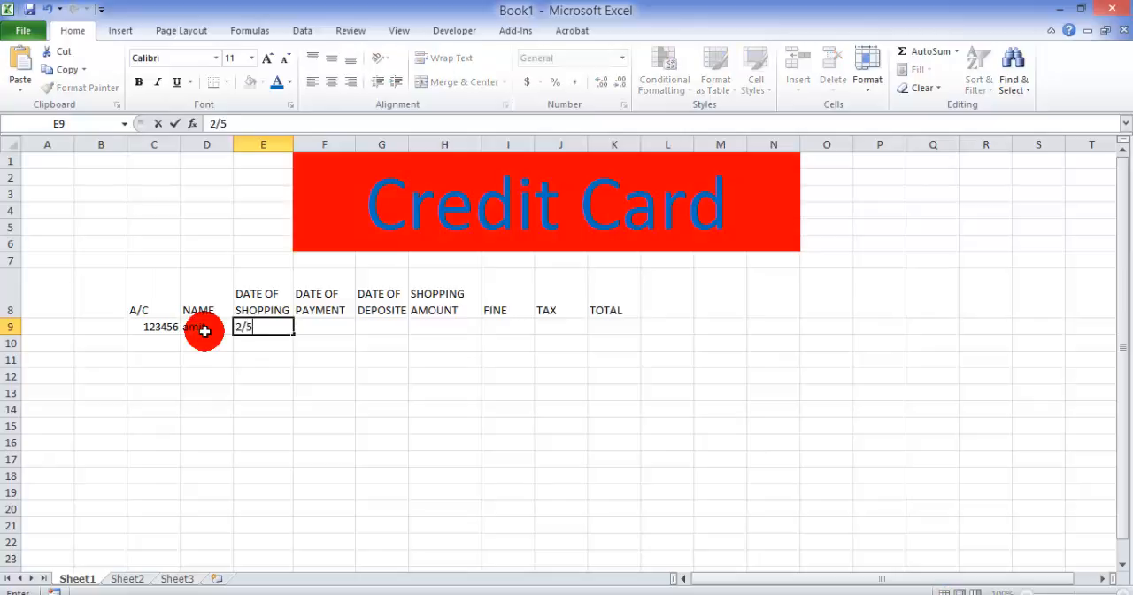
{"action": "type", "text": "/2016"}
{"action": "key", "text": "Tab"}
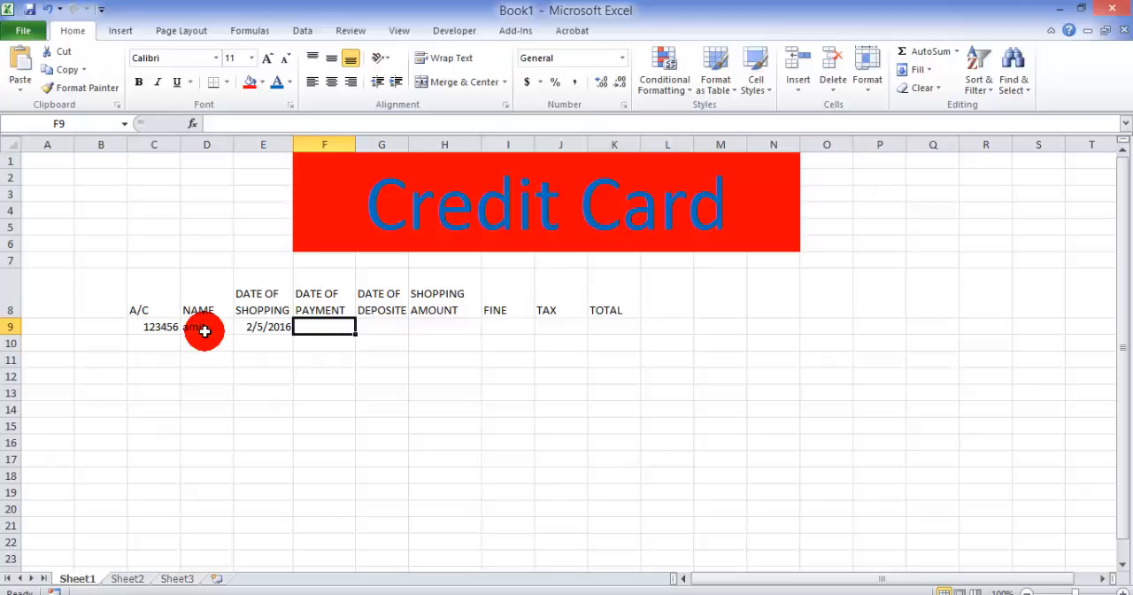
Step: Calculate the date of payment in F9 as 50 days after the shopping date with =E9+50
{"action": "type", "text": "="}
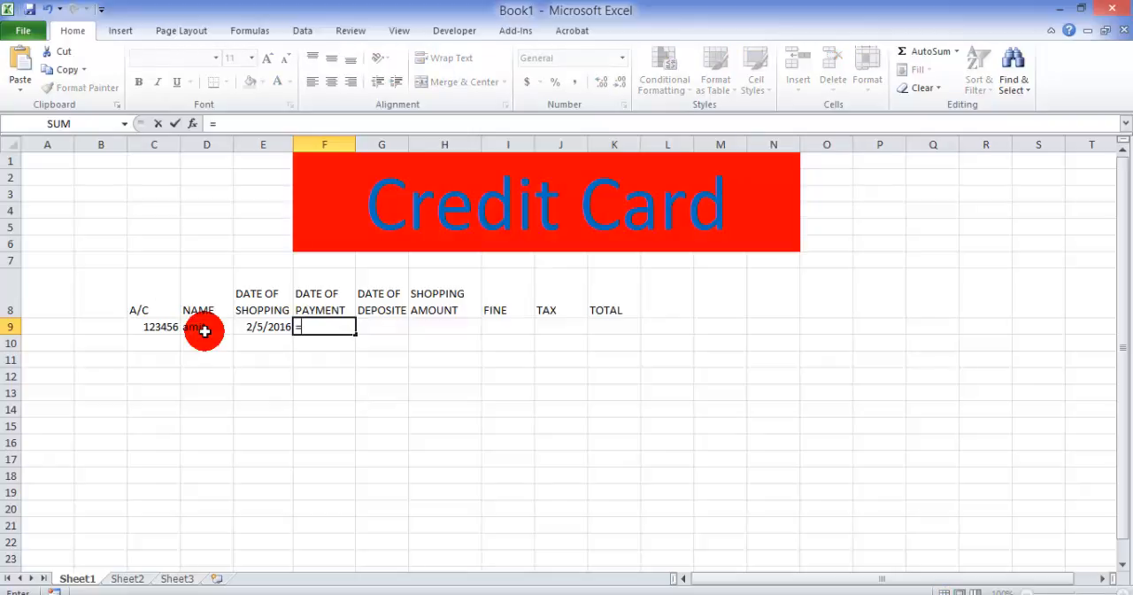
{"action": "key", "text": "Left"}
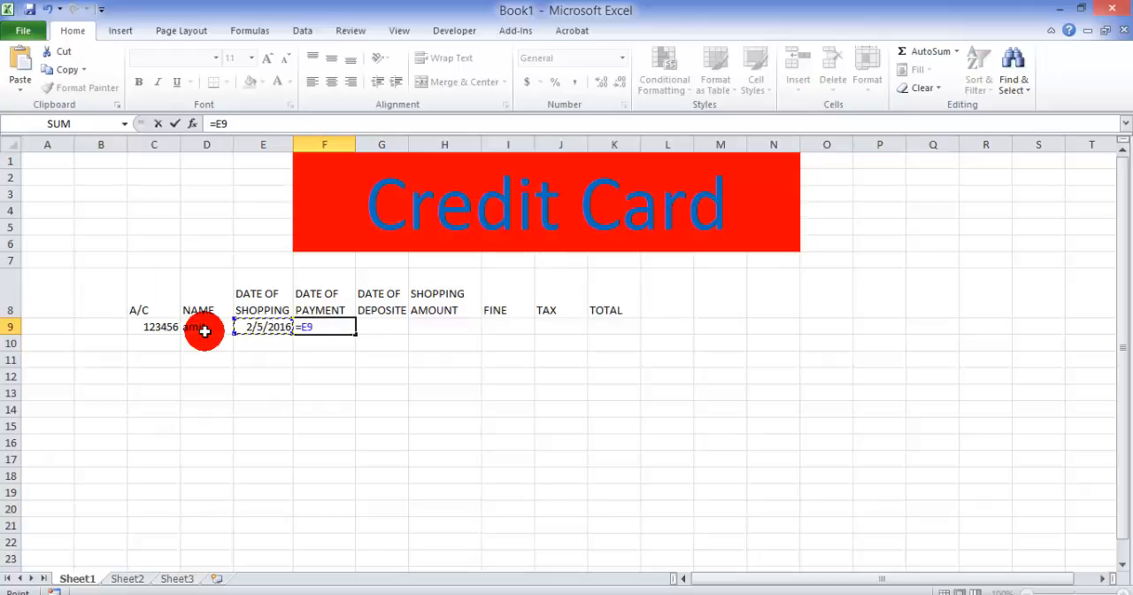
{"action": "type", "text": "+50"}
{"action": "left_click", "coordinate": [206, 336]}
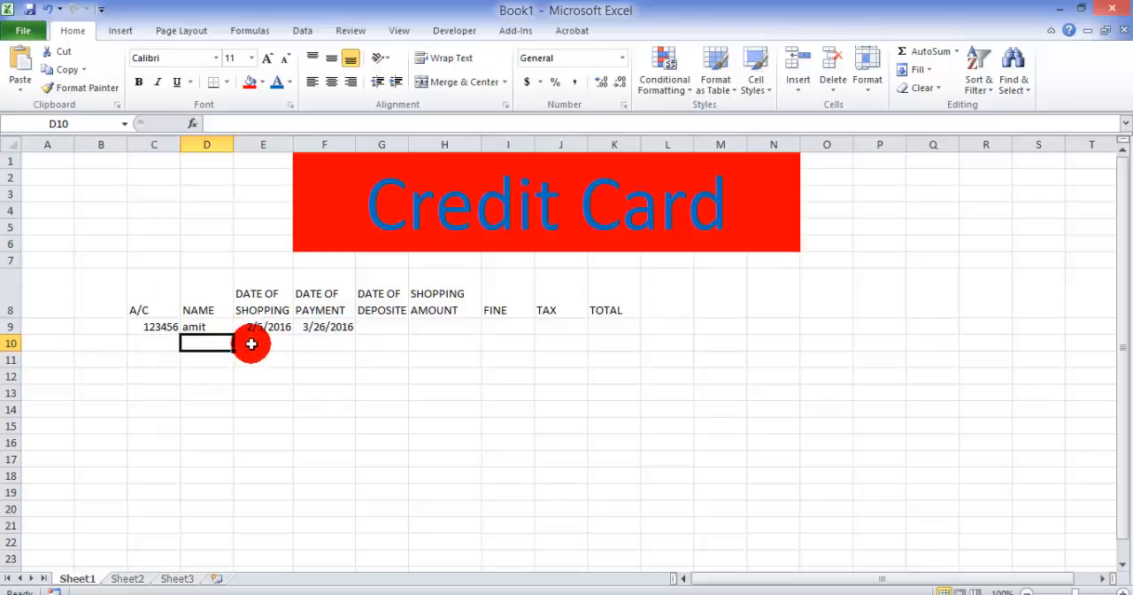
Step: Enter 3/30/2016 as the date of deposit in G9
{"action": "left_click", "coordinate": [379, 324]}
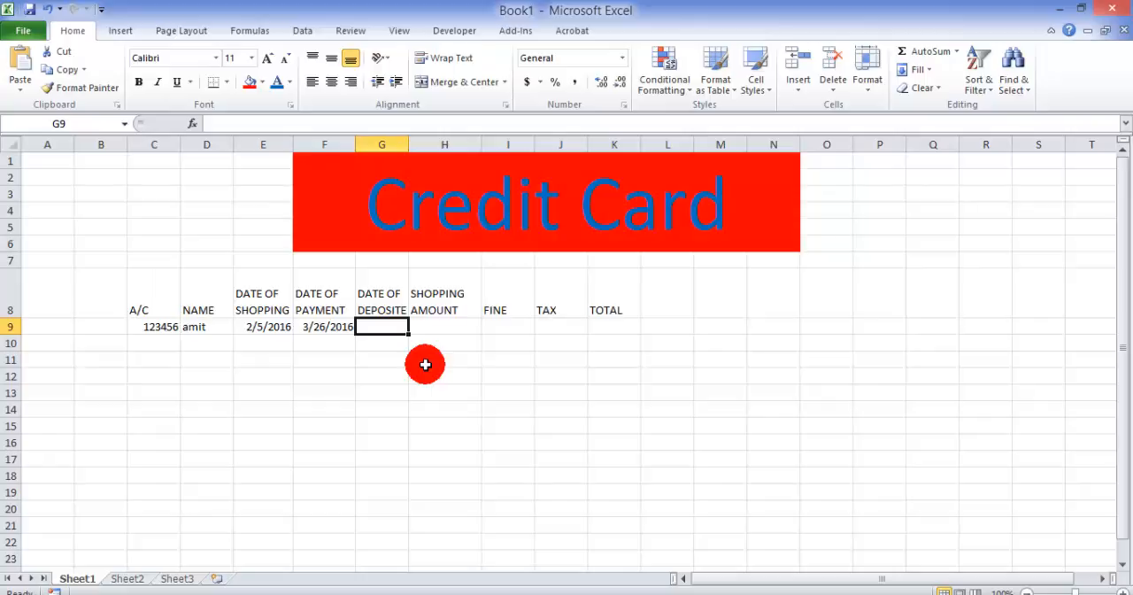
{"action": "type", "text": "3"}
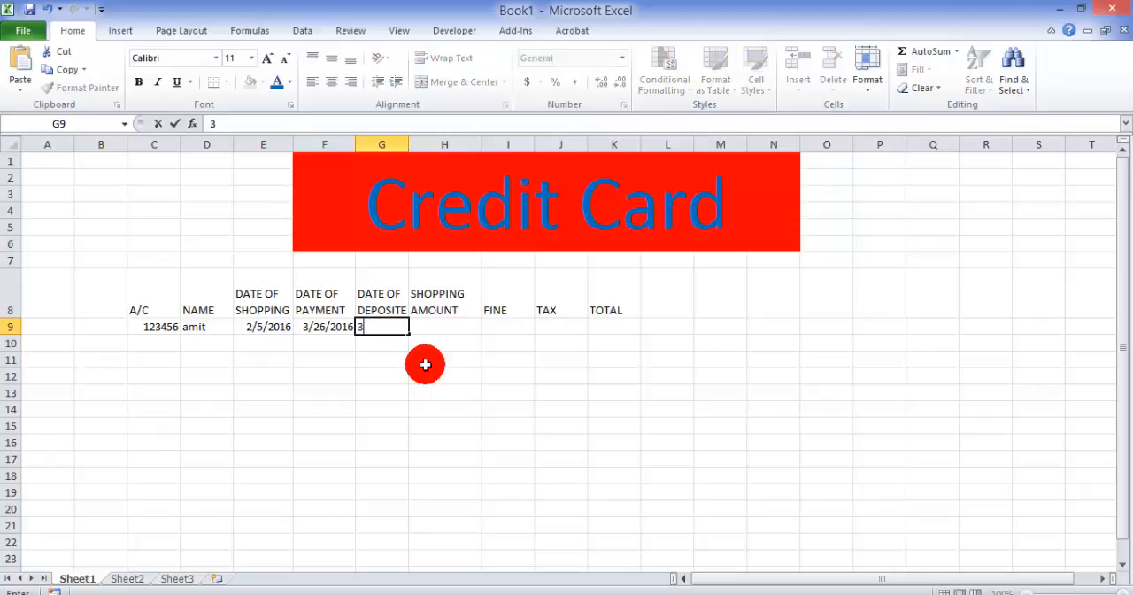
{"action": "type", "text": "/30/2016"}
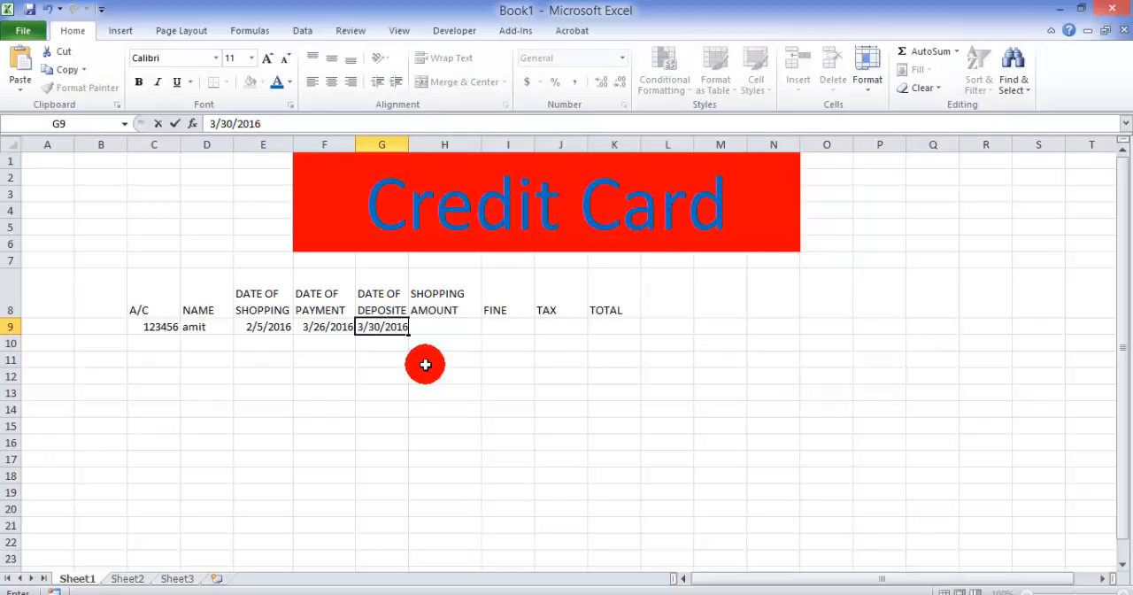
{"action": "key", "text": "Return"}
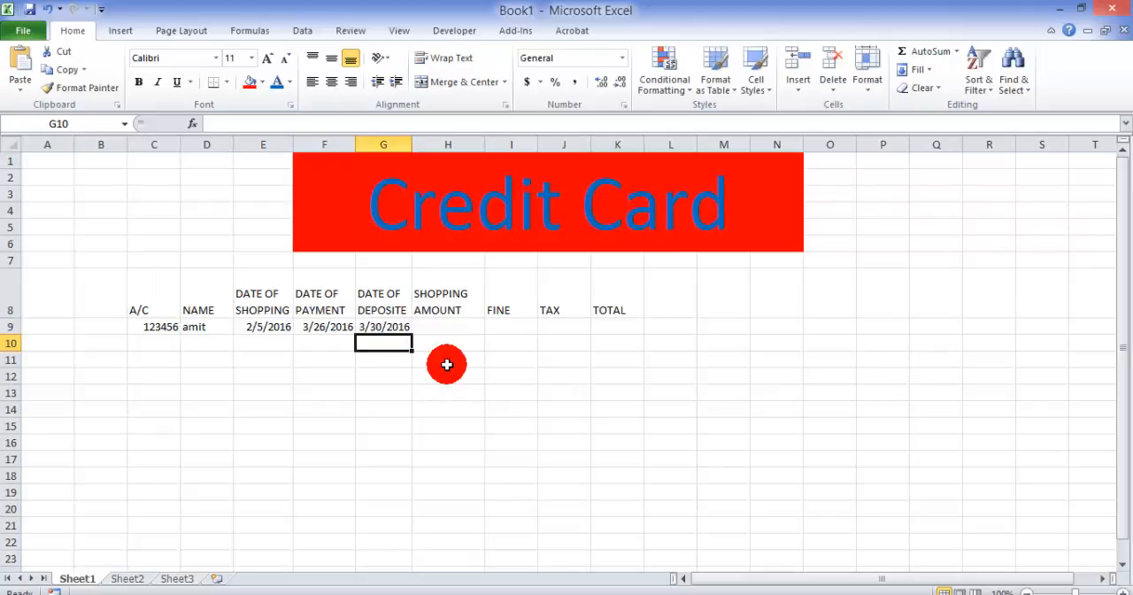
Step: Enter a shopping amount of 25000 in H9 and set that cell's number format to General
{"action": "left_click", "coordinate": [451, 327]}
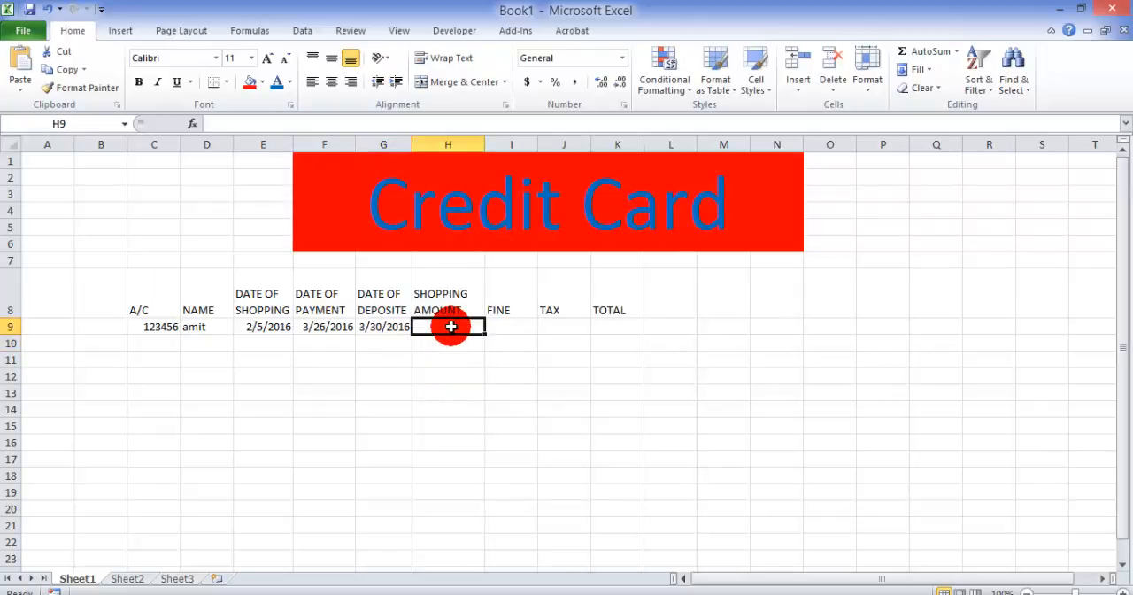
{"action": "type", "text": "25000"}
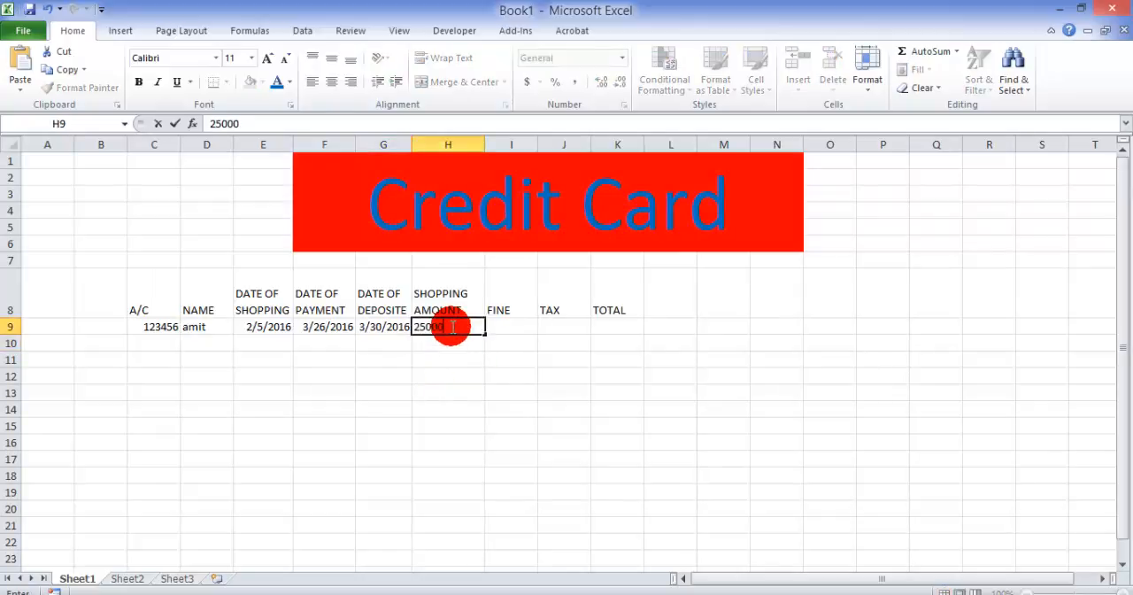
{"action": "key", "text": "Tab"}
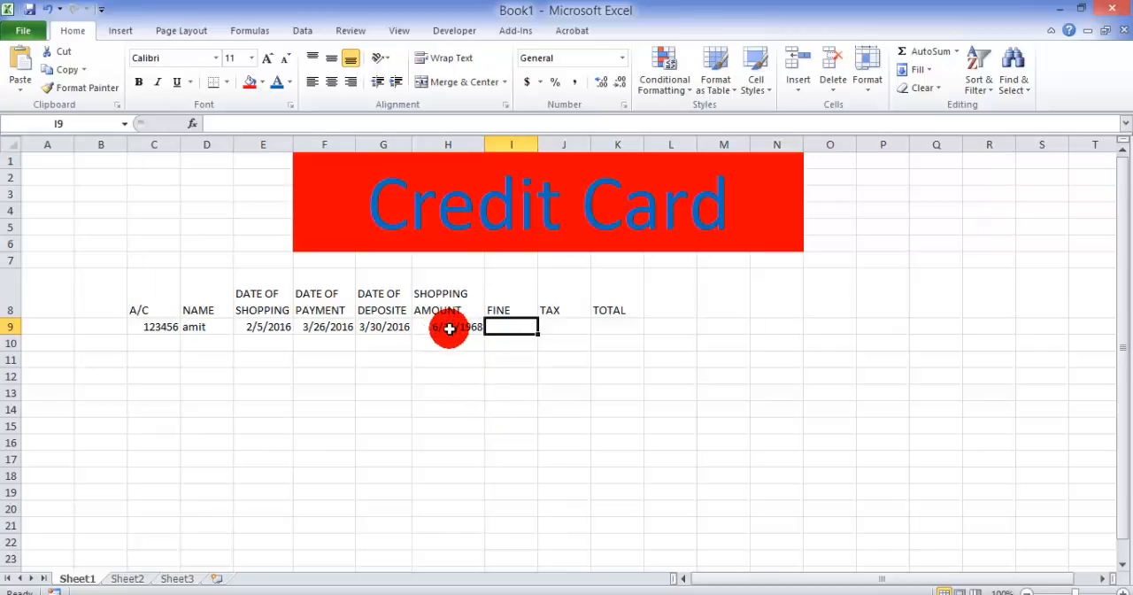
{"action": "left_click", "coordinate": [449, 327]}
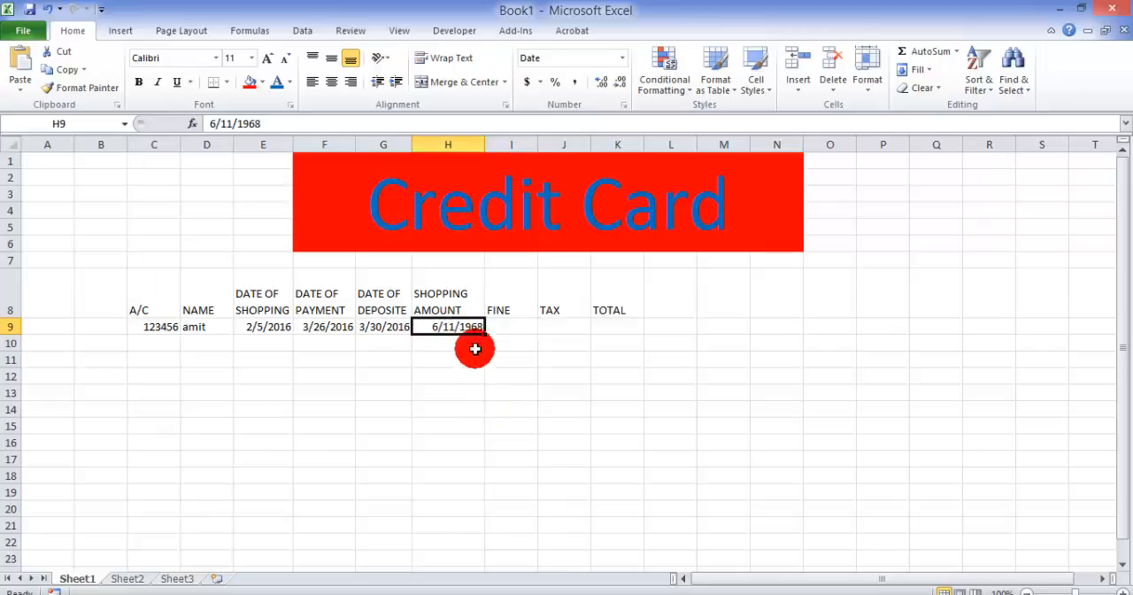
{"action": "left_click", "coordinate": [625, 59]}
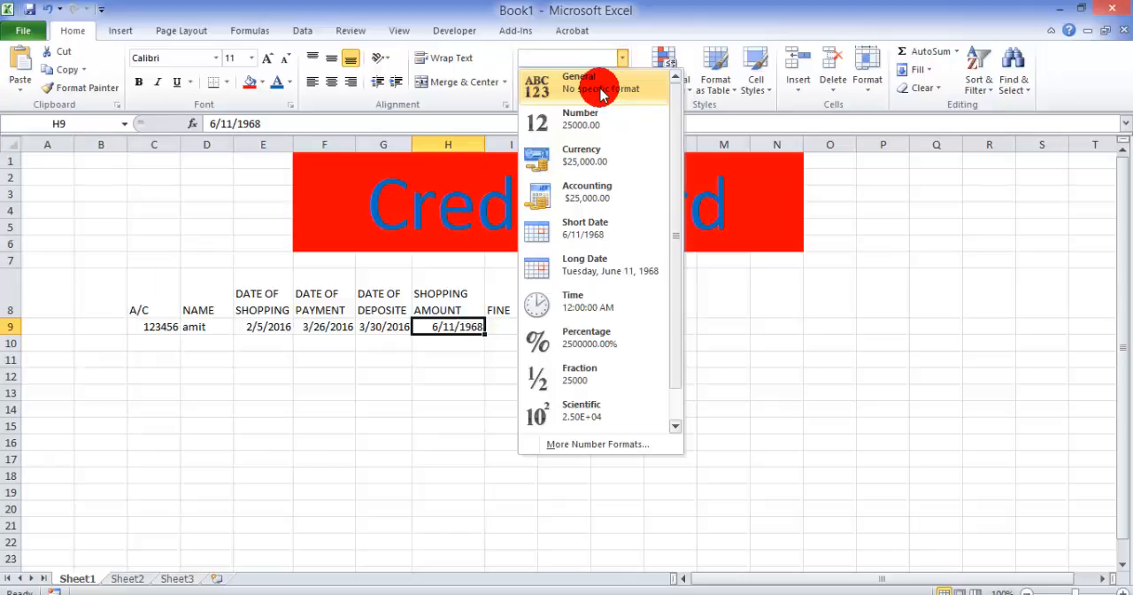
{"action": "left_click", "coordinate": [603, 93]}
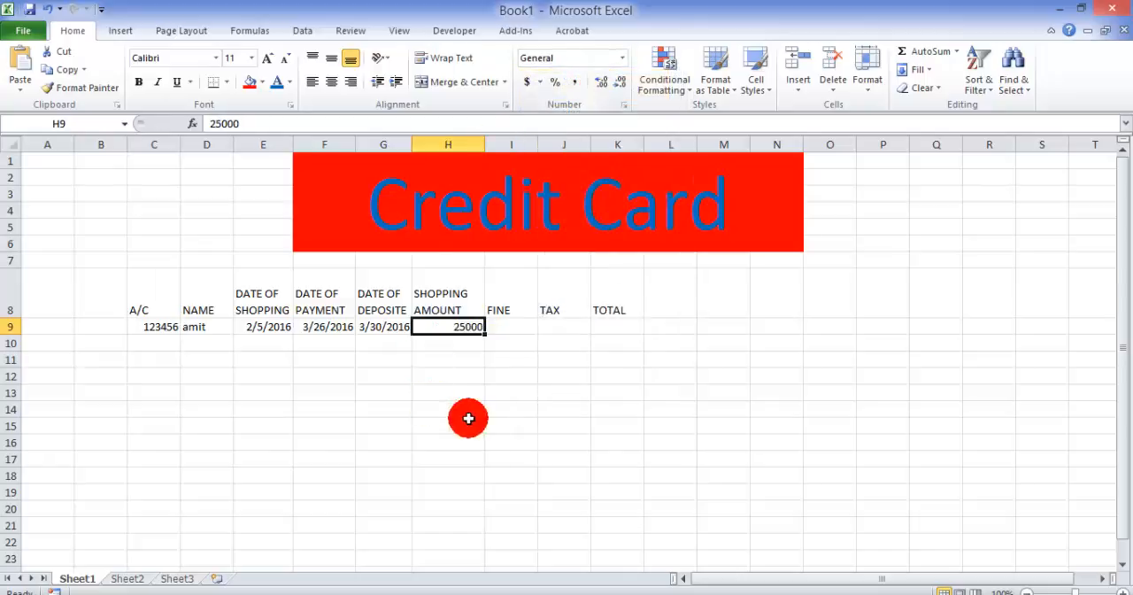
Step: Begin an IF formula in the Fine cell I9 that tests whether the deposit date exceeds the payment date, G9>F9
{"action": "left_click", "coordinate": [510, 326]}
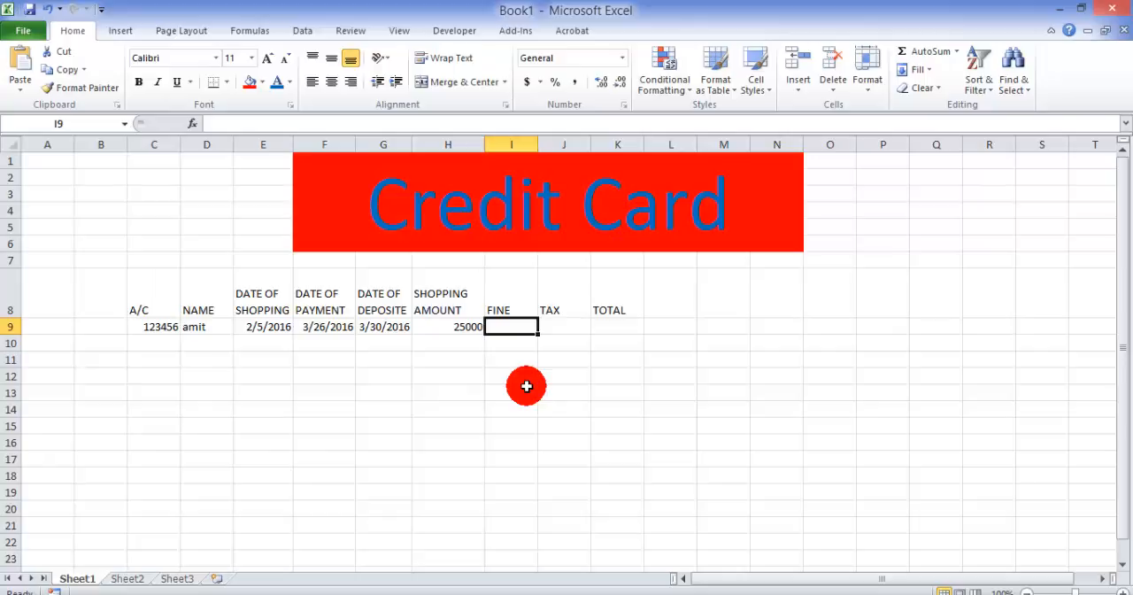
{"action": "type", "text": "=if"}
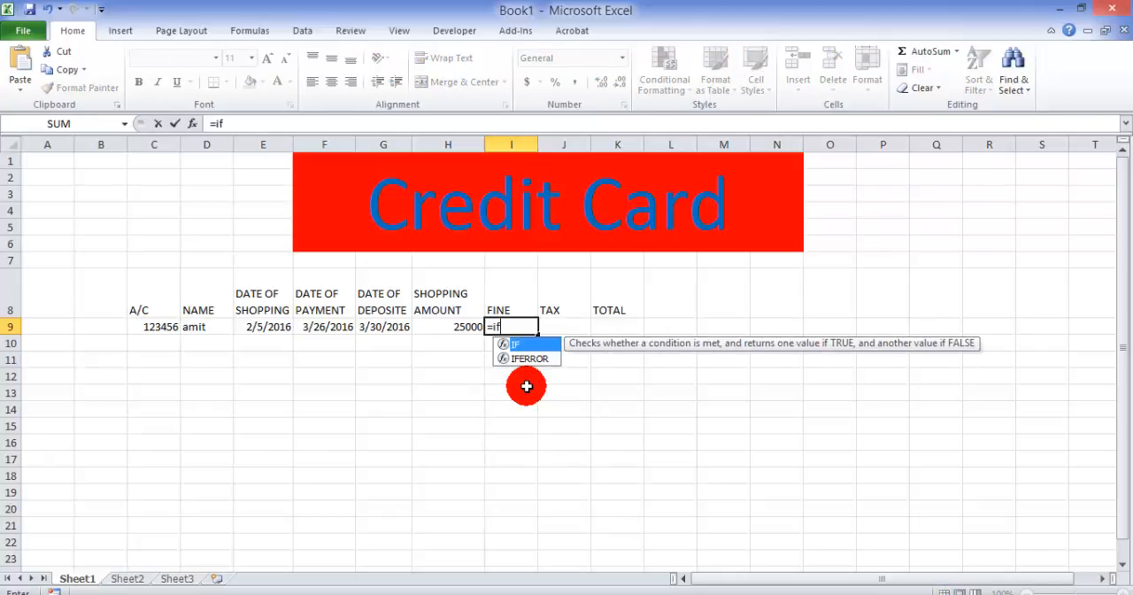
{"action": "type", "text": "("}
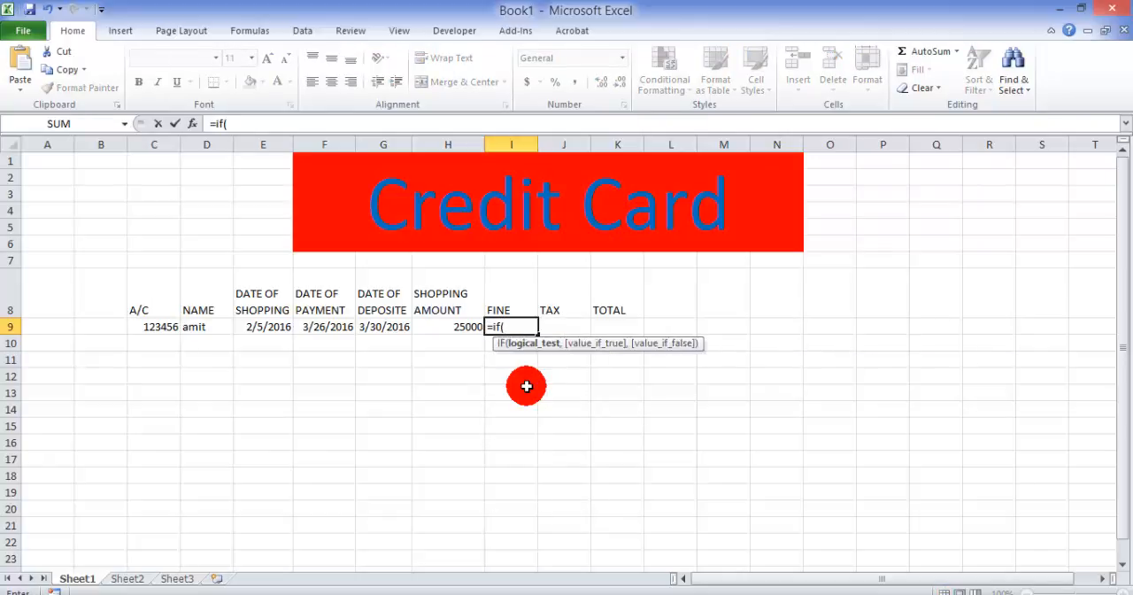
{"action": "key", "text": "Left"}
{"action": "key", "text": "Left"}
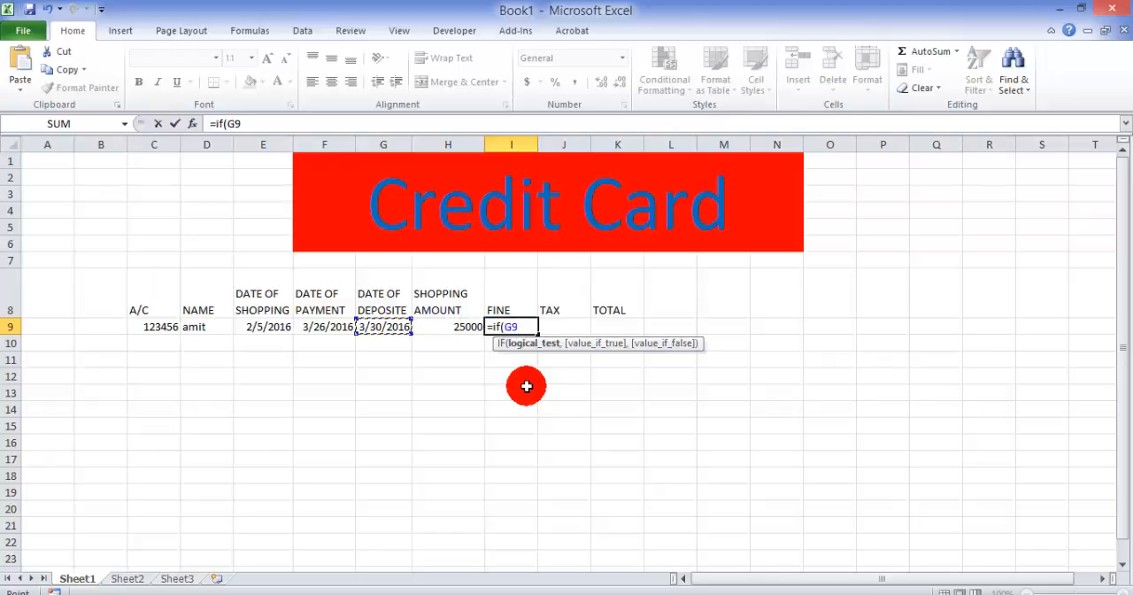
{"action": "type", "text": ">"}
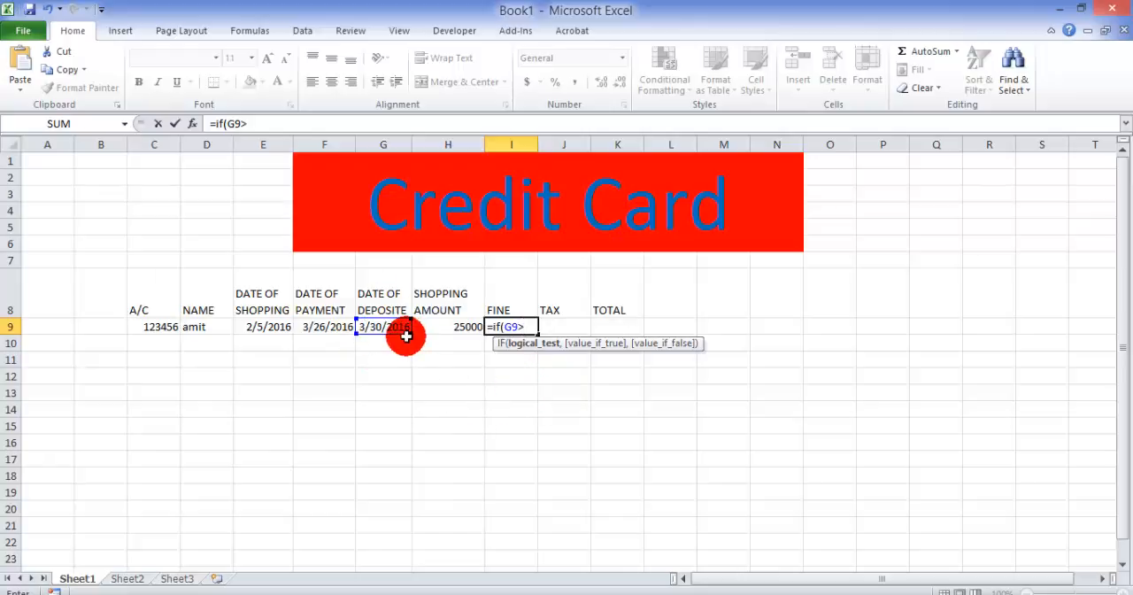
{"action": "left_click", "coordinate": [325, 326]}
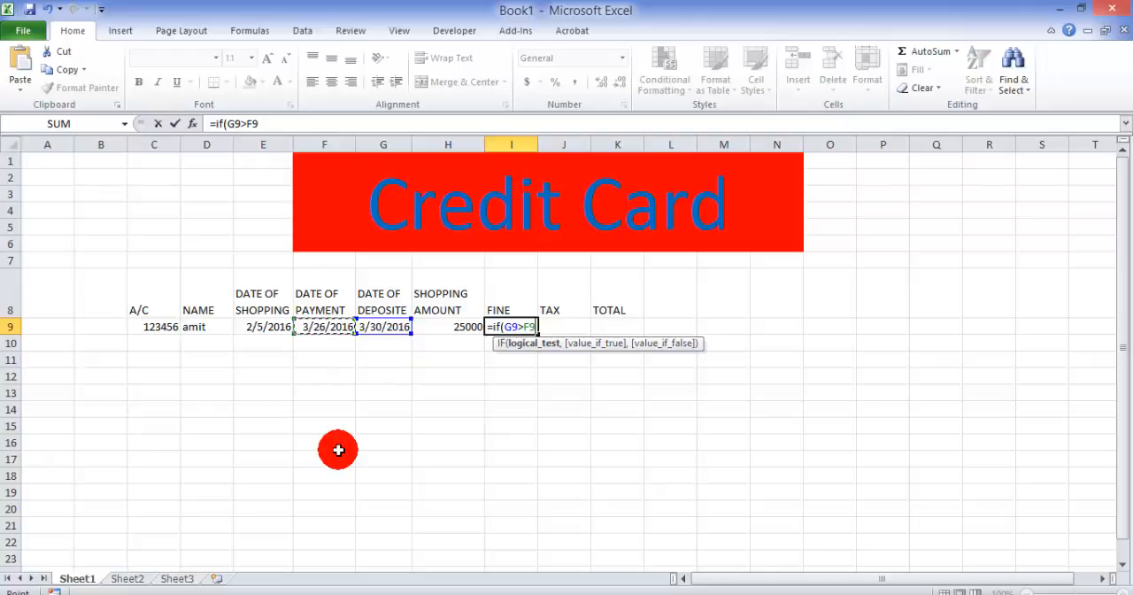
Step: Complete the fine formula with (G9-F9)*20 as the value if true and 0 as the value if false
{"action": "type", "text": ","}
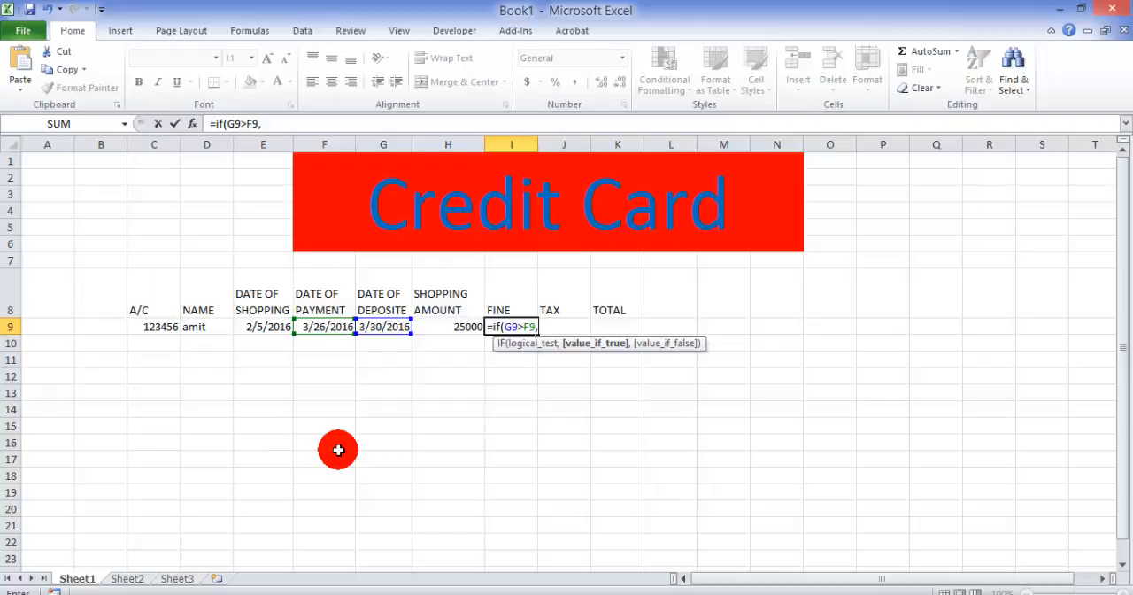
{"action": "type", "text": "("}
{"action": "left_click", "coordinate": [383, 330]}
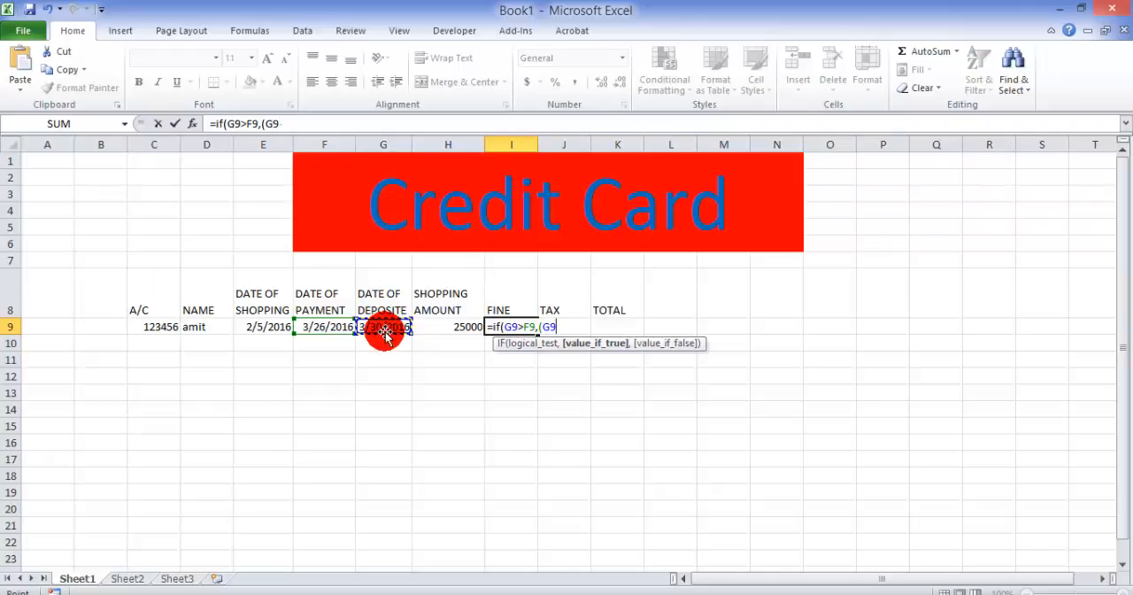
{"action": "type", "text": "-"}
{"action": "left_click", "coordinate": [337, 326]}
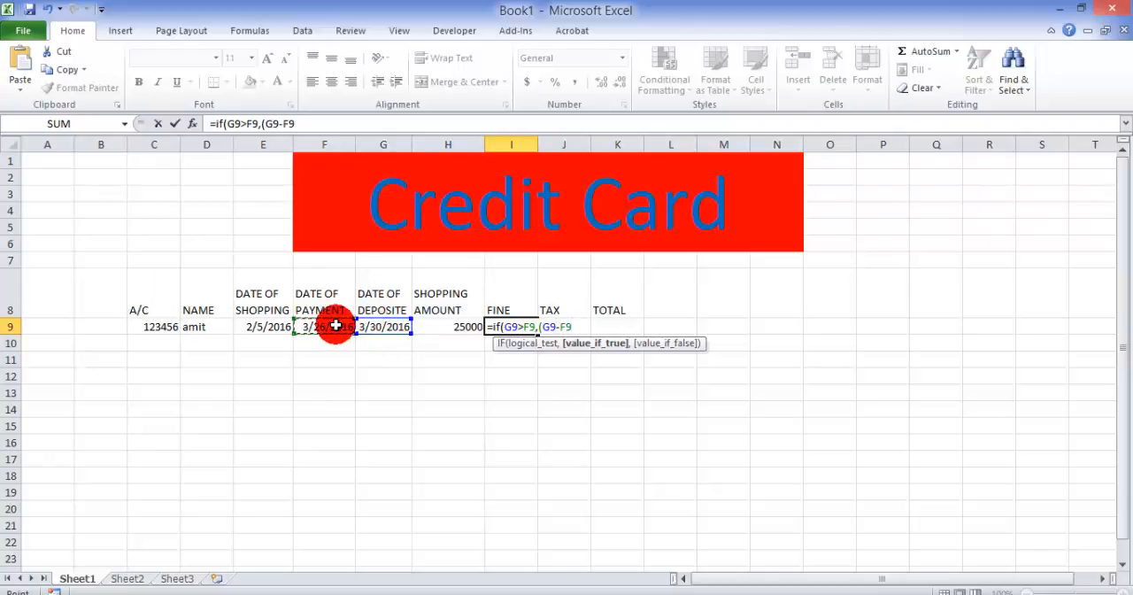
{"action": "type", "text": ")*20"}
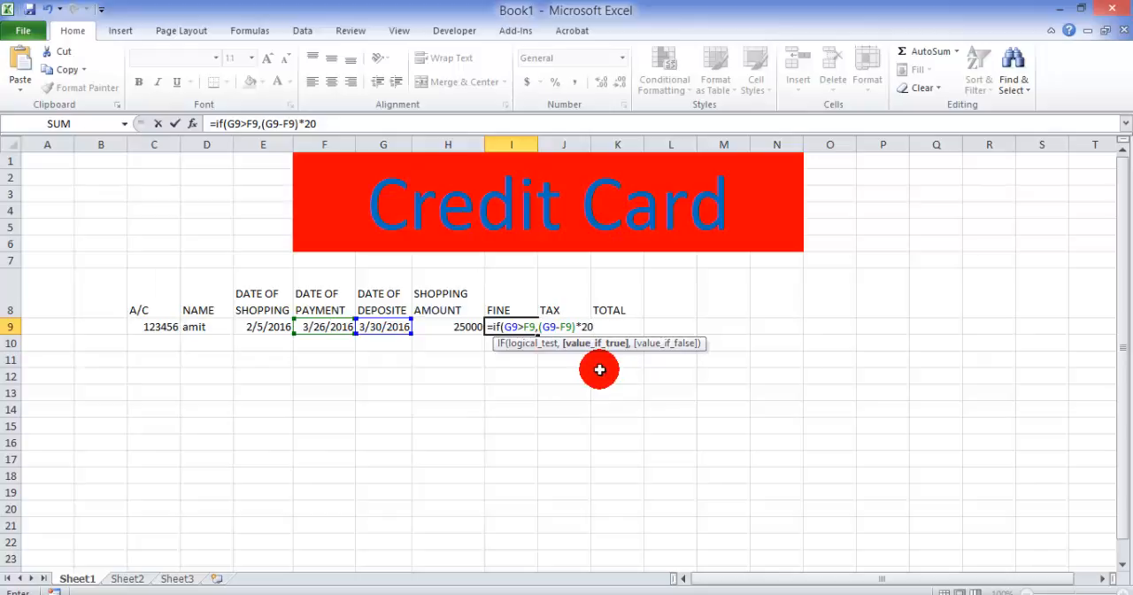
{"action": "type", "text": ","}
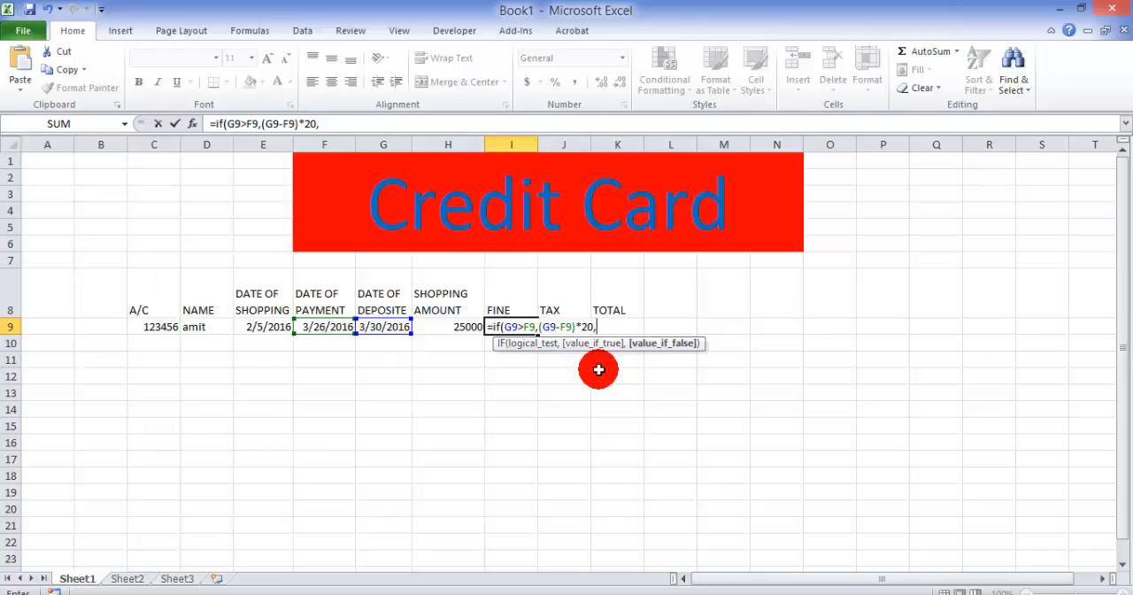
{"action": "type", "text": "0)"}
{"action": "key", "text": "Return"}
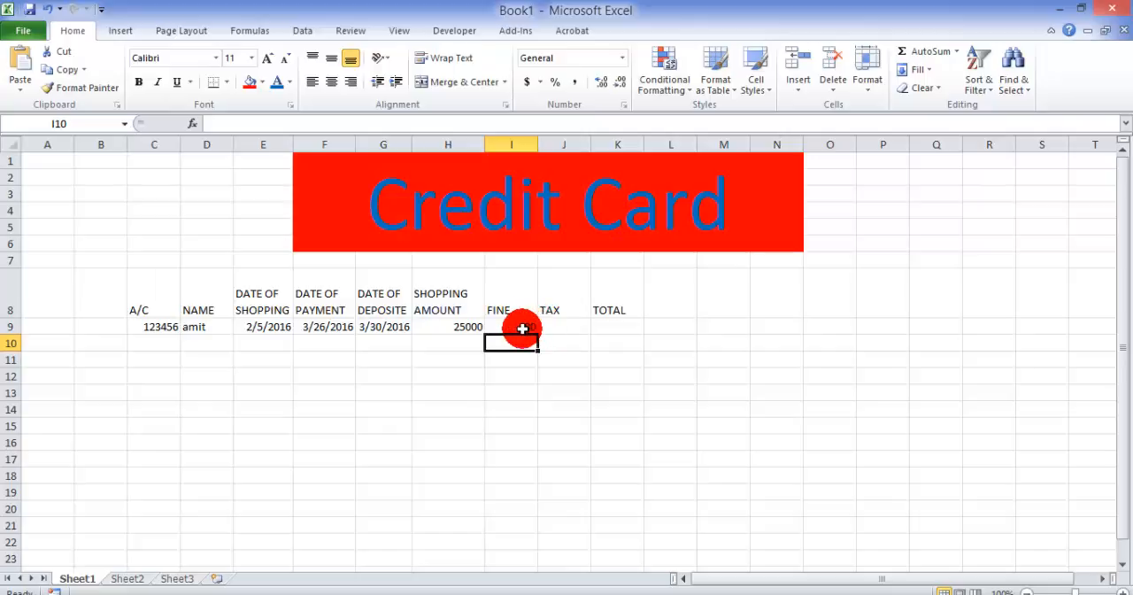
{"action": "left_click", "coordinate": [566, 325]}
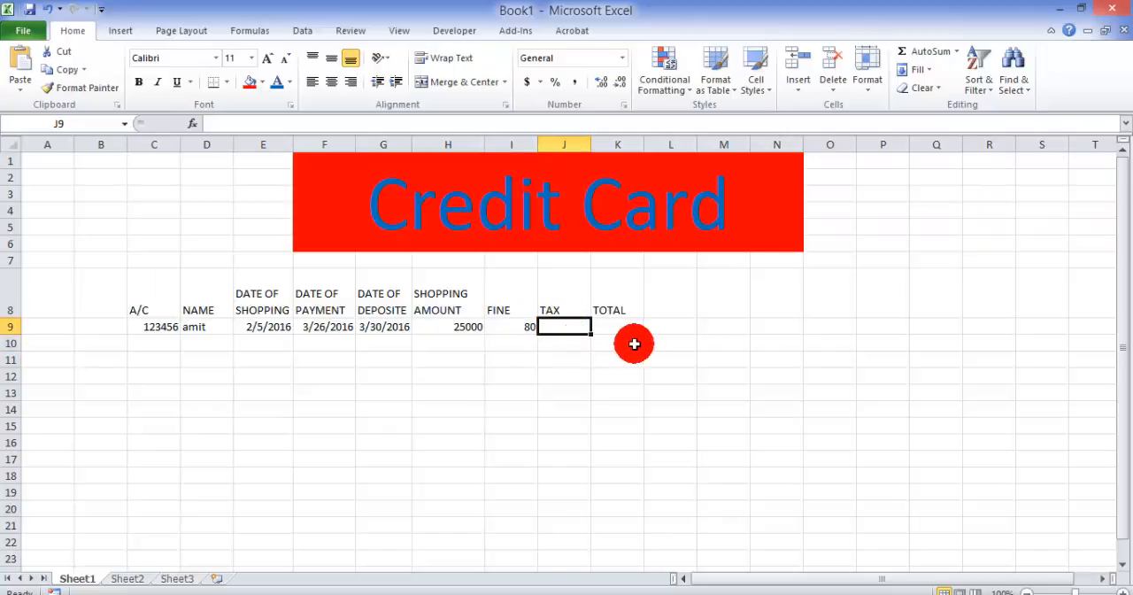
{"action": "left_click", "coordinate": [879, 207]}
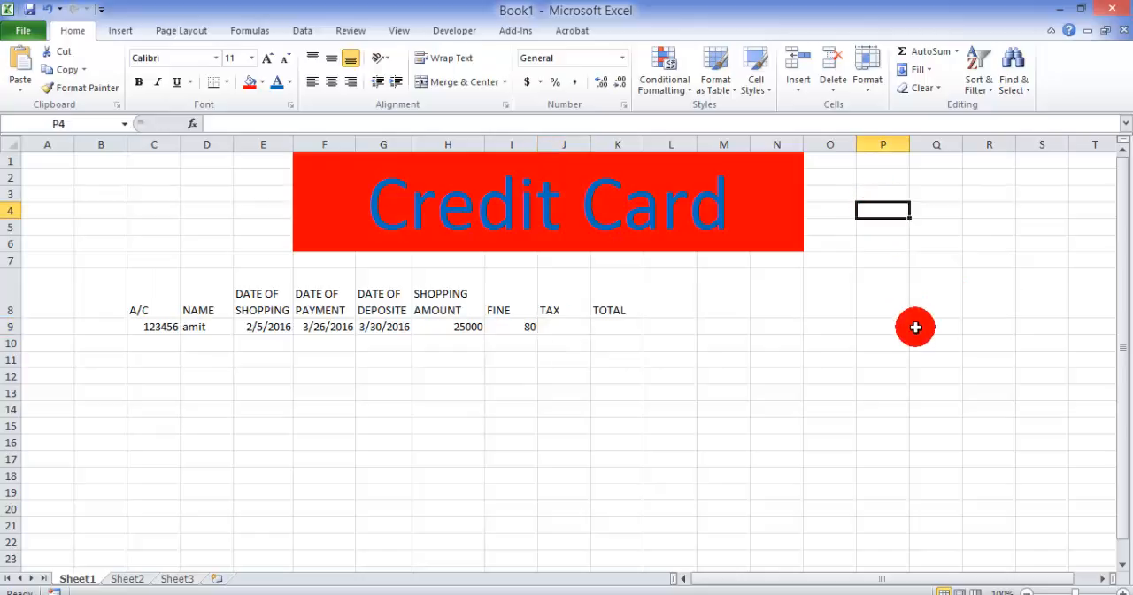
Step: Enter the headings "shopping amt" with wrapped text in P4 and "tax" in Q4
{"action": "type", "text": "s"}
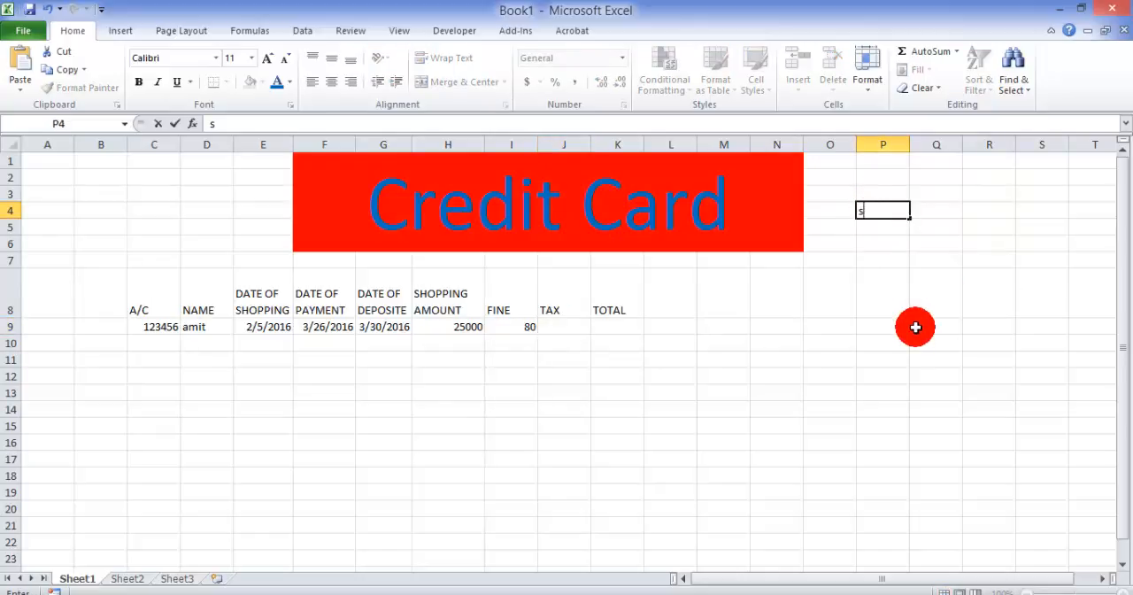
{"action": "type", "text": "hoo"}
{"action": "type", "text": "pping"}
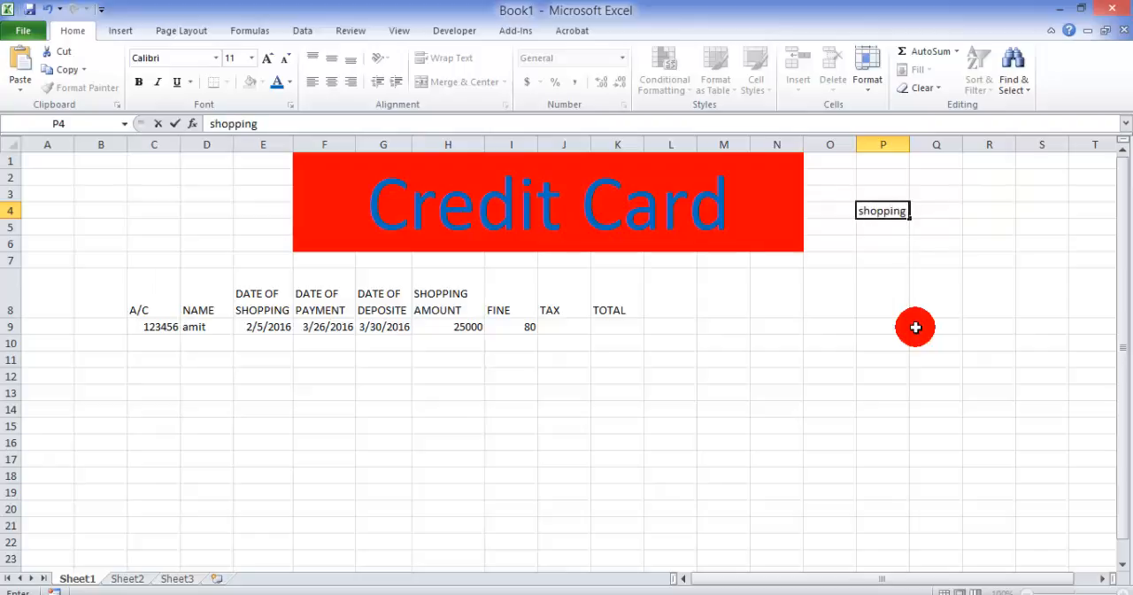
{"action": "type", "text": " amt"}
{"action": "key", "text": "Return"}
{"action": "left_click", "coordinate": [875, 211]}
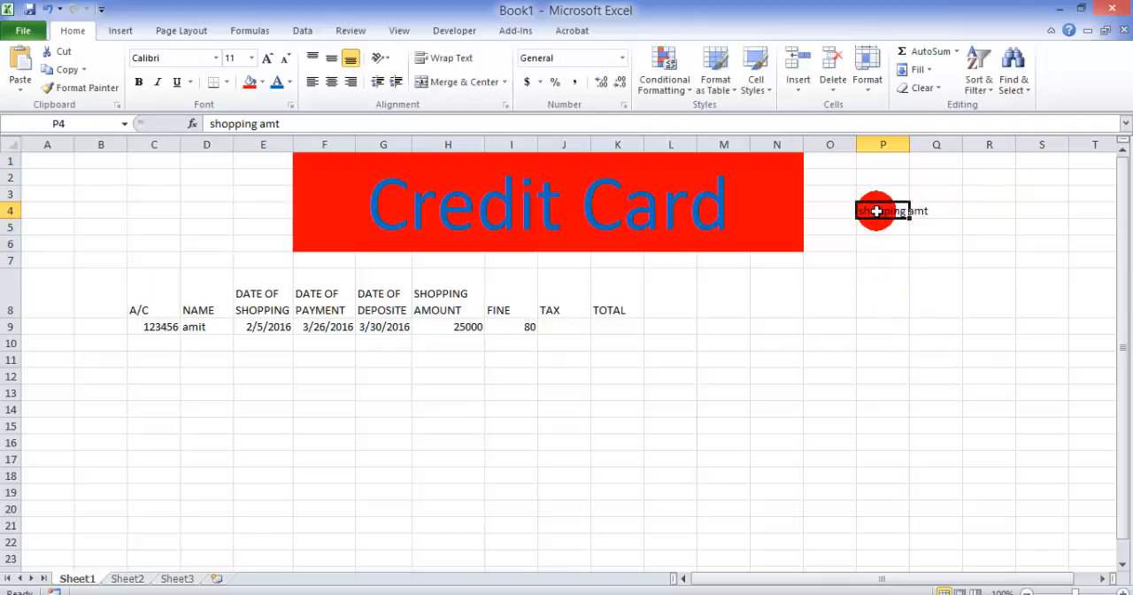
{"action": "left_click", "coordinate": [443, 61]}
{"action": "left_click", "coordinate": [932, 219]}
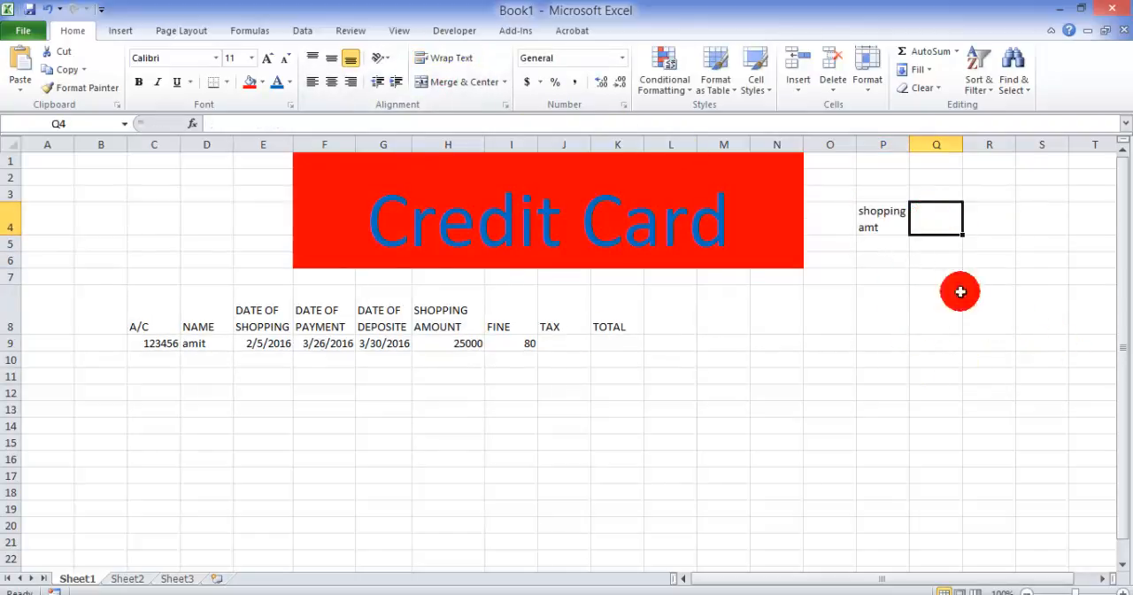
{"action": "type", "text": "tax"}
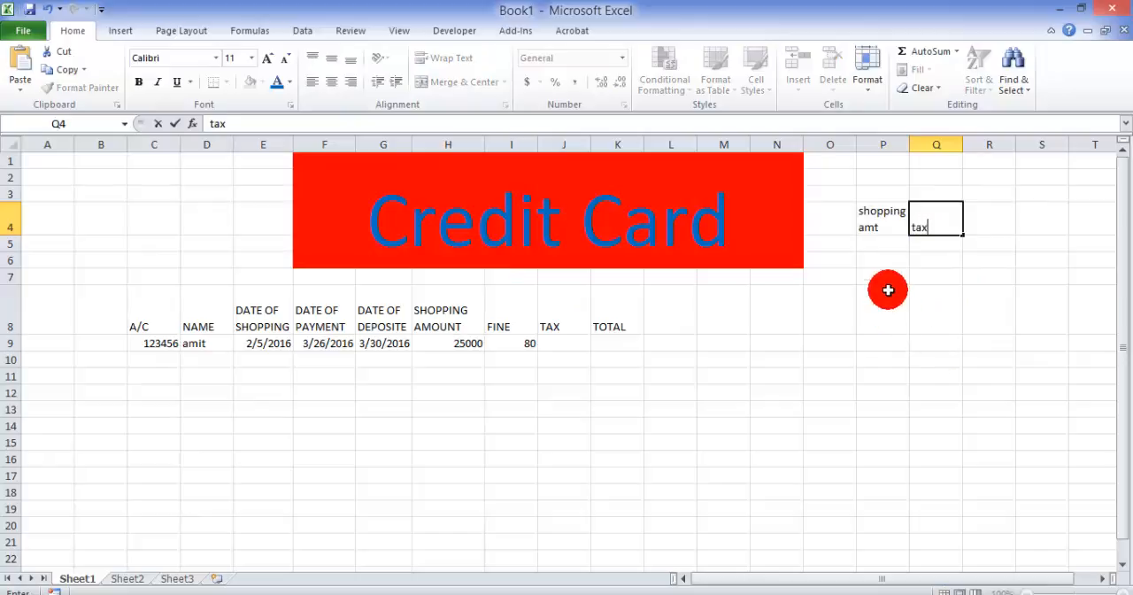
{"action": "left_click", "coordinate": [888, 291]}
Step: Enter >20000 in P5 under the shopping amount heading and 5 in Q5 under tax
{"action": "left_click", "coordinate": [881, 245]}
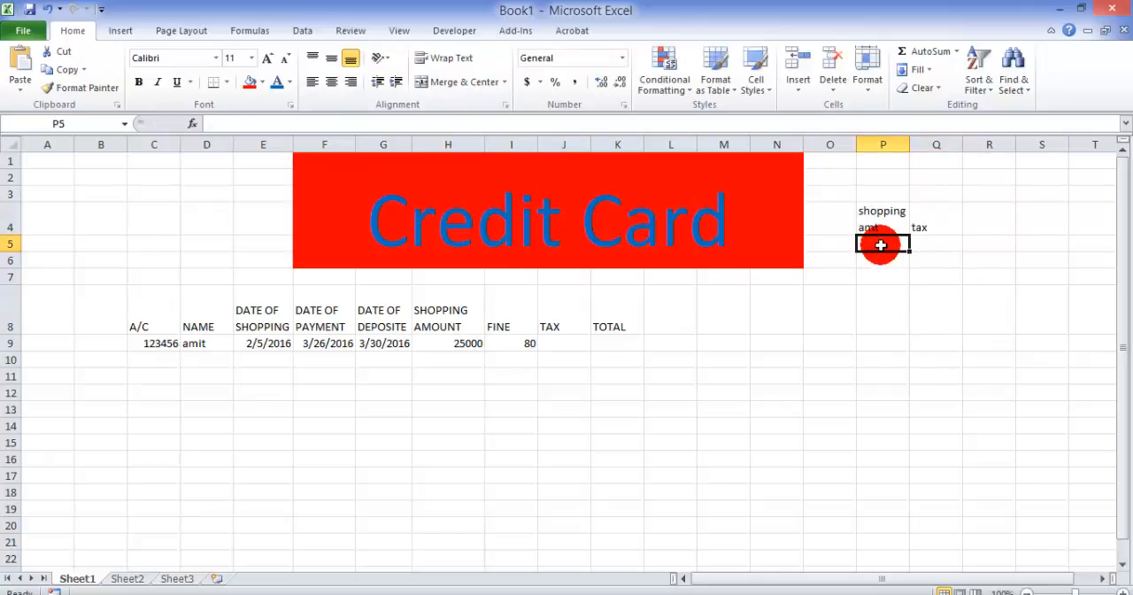
{"action": "type", "text": ">20000"}
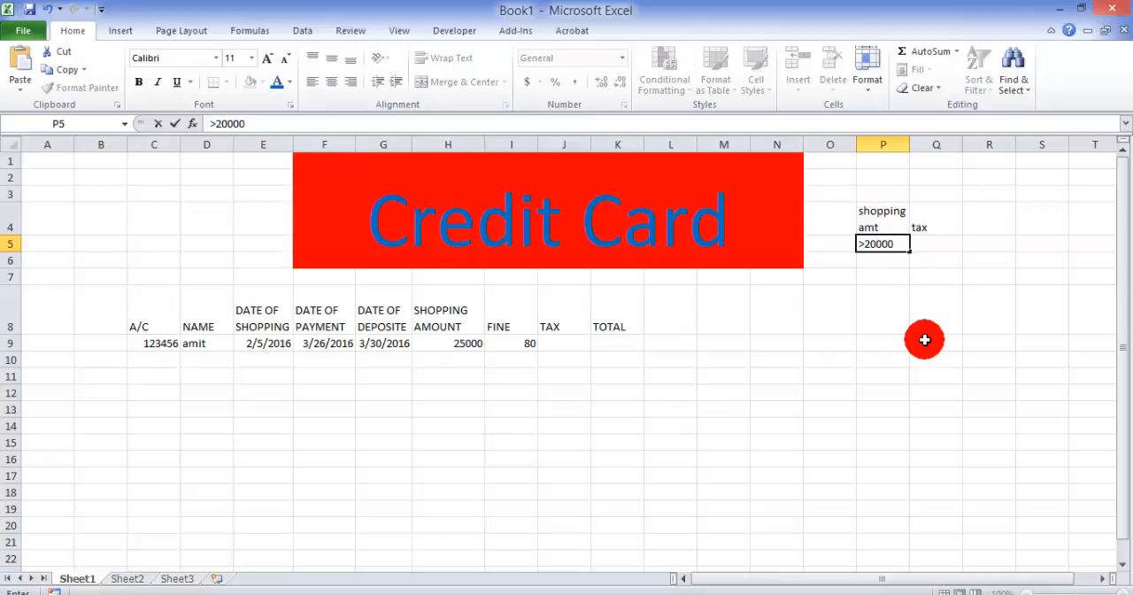
{"action": "key", "text": "Tab"}
{"action": "type", "text": "5"}
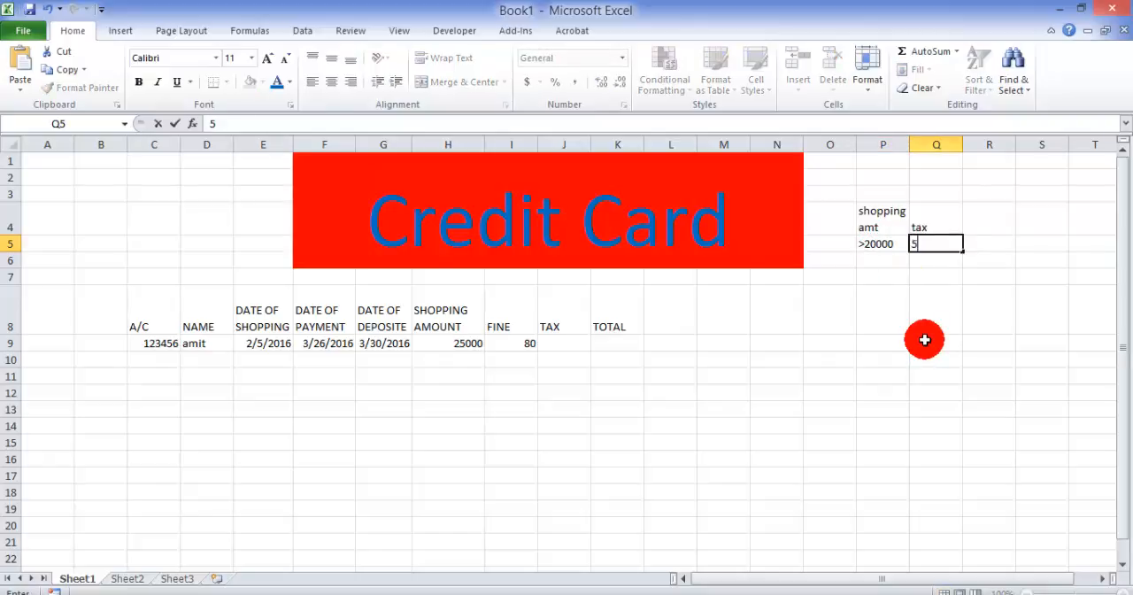
{"action": "key", "text": "Return"}
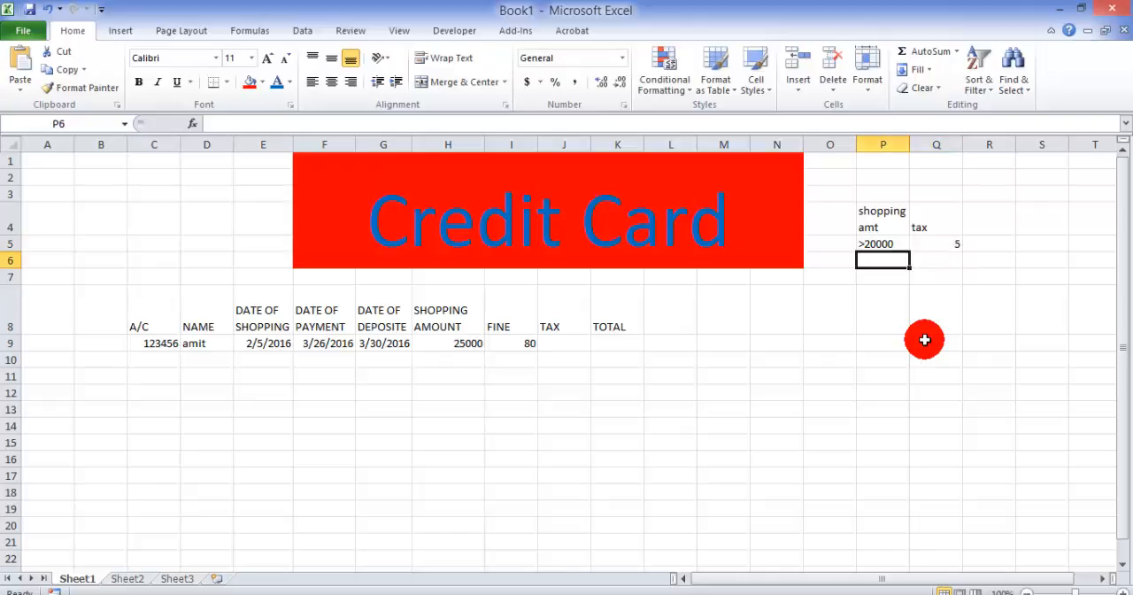
Step: Add the second tax slab with <=20000 in P6 and 3% in Q6
{"action": "type", "text": "<"}
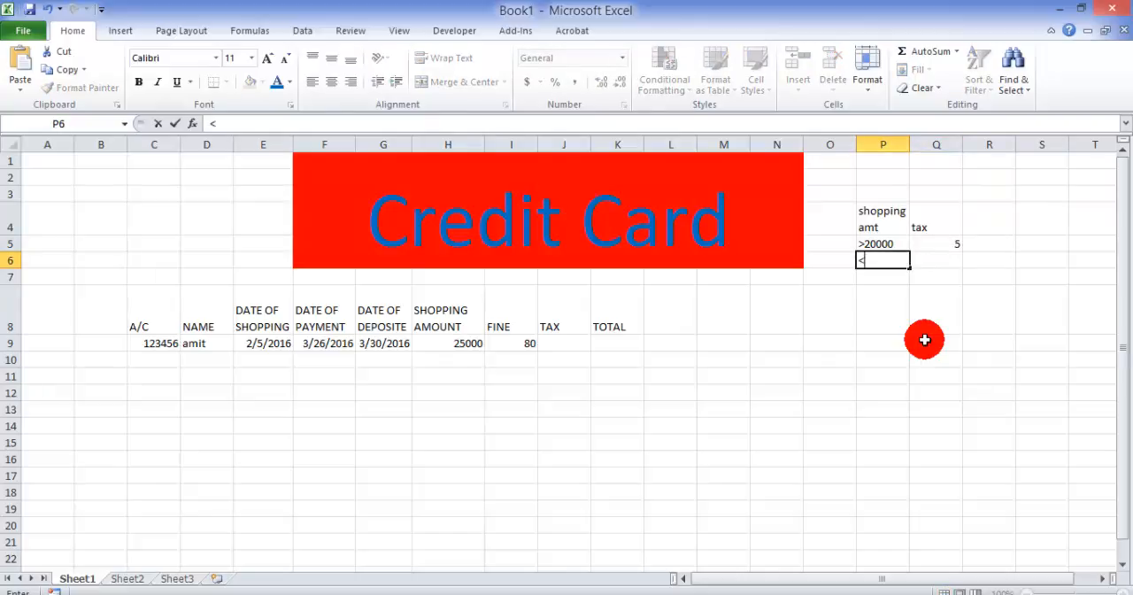
{"action": "type", "text": "=20000"}
{"action": "key", "text": "Tab"}
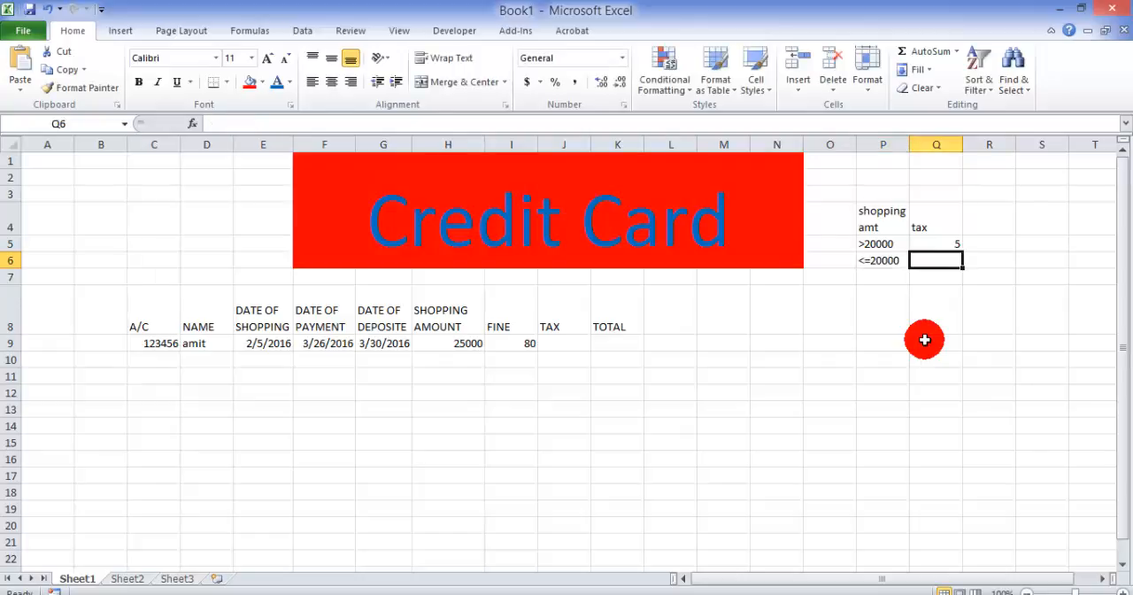
{"action": "type", "text": "3%"}
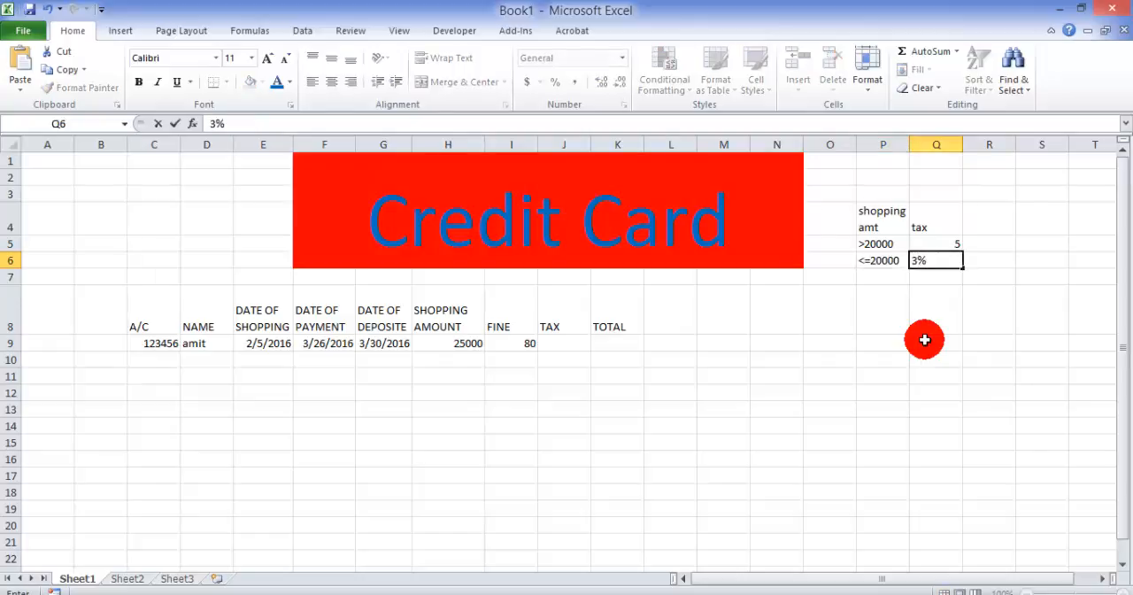
Step: Change the tax rate in Q5 for amounts above 20000 to 5%
{"action": "key", "text": "Up"}
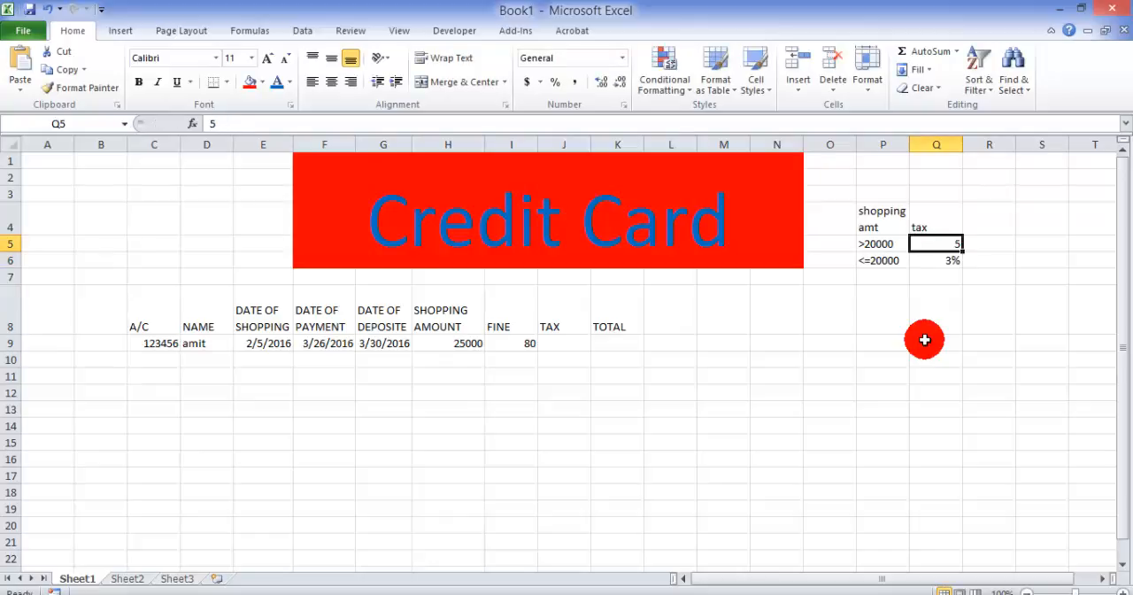
{"action": "key", "text": "F2"}
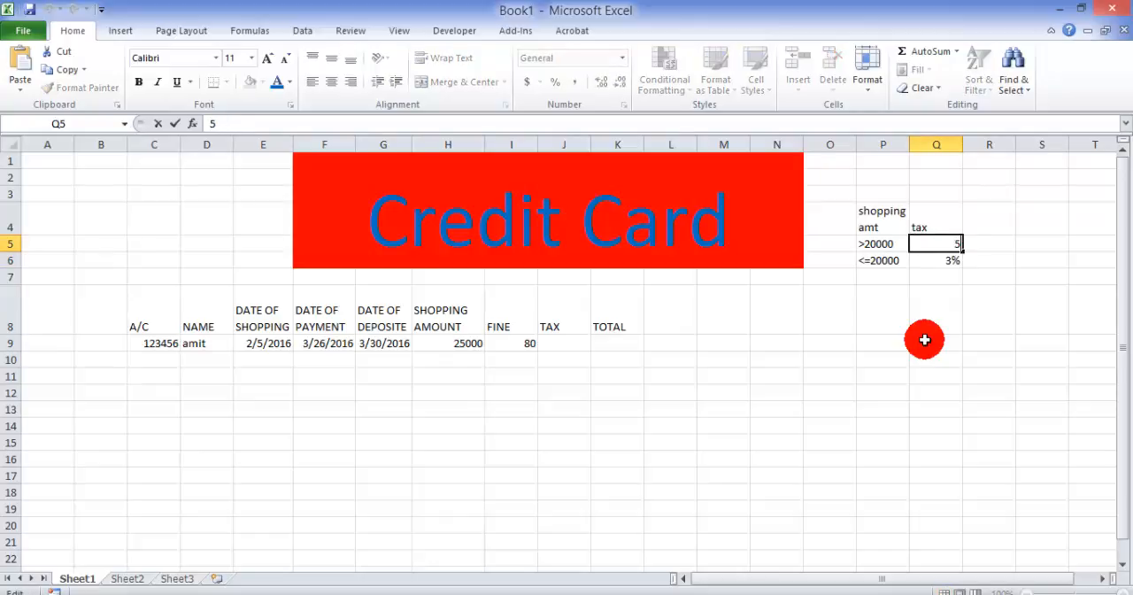
{"action": "type", "text": "5"}
{"action": "key", "text": "BackSpace"}
{"action": "type", "text": "%"}
{"action": "key", "text": "Return"}
Step: Begin an IF formula in the Tax cell J9 that tests whether the shopping amount exceeds 20000, H9>20000
{"action": "key", "text": "Down"}
{"action": "key", "text": "Down"}
{"action": "key", "text": "Down"}
{"action": "key", "text": "Down"}
{"action": "key", "text": "Left"}
{"action": "key", "text": "Left"}
{"action": "key", "text": "Left"}
{"action": "key", "text": "Left"}
{"action": "key", "text": "Left"}
{"action": "key", "text": "Left"}
{"action": "key", "text": "Left"}
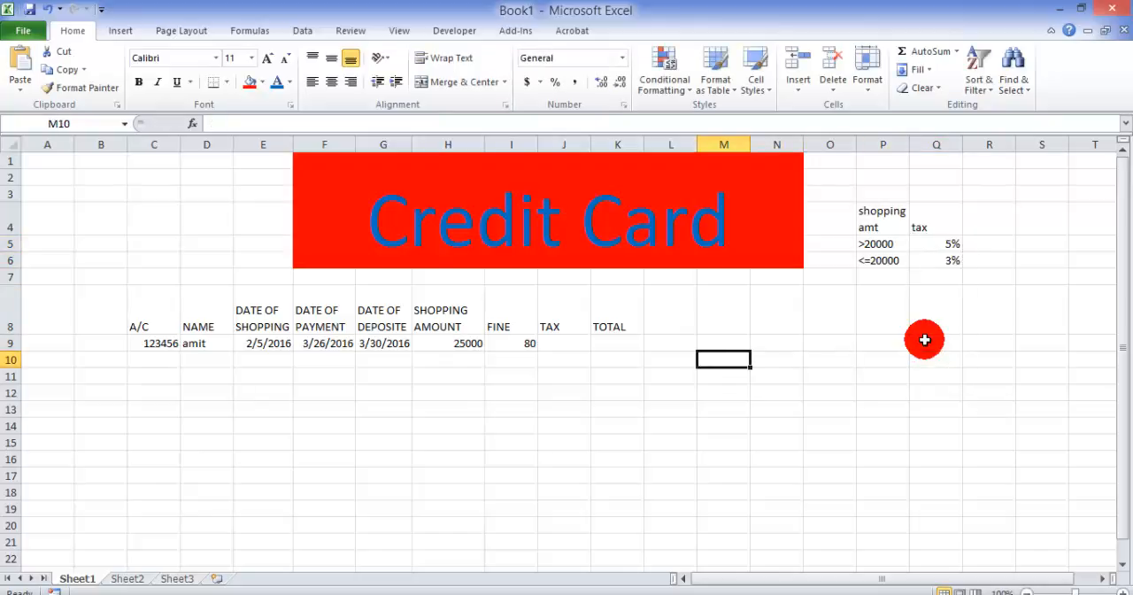
{"action": "key", "text": "Up"}
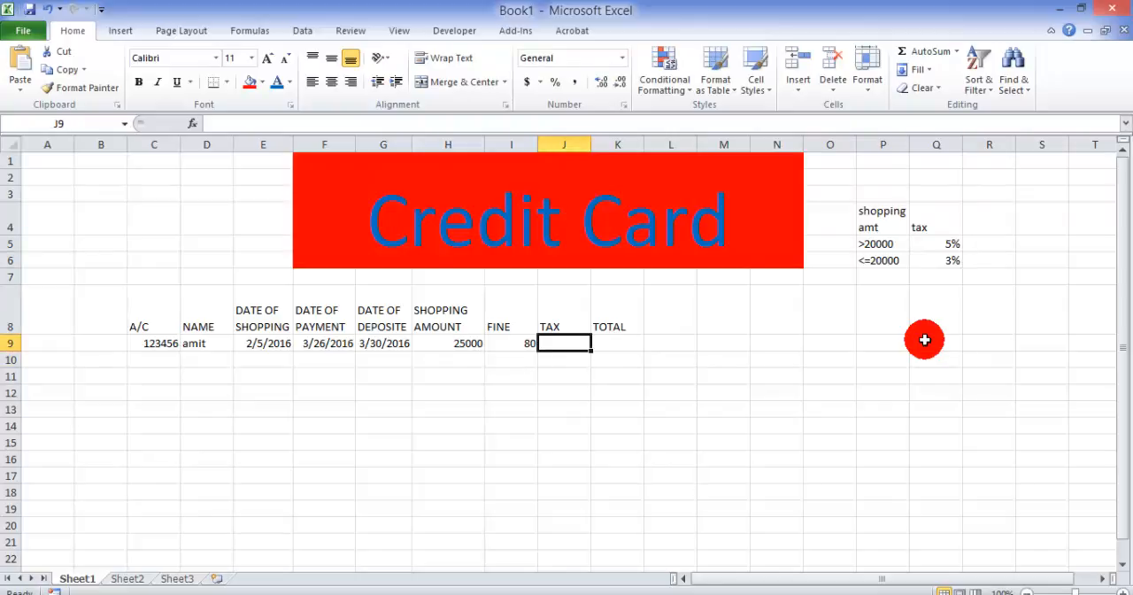
{"action": "type", "text": "=if"}
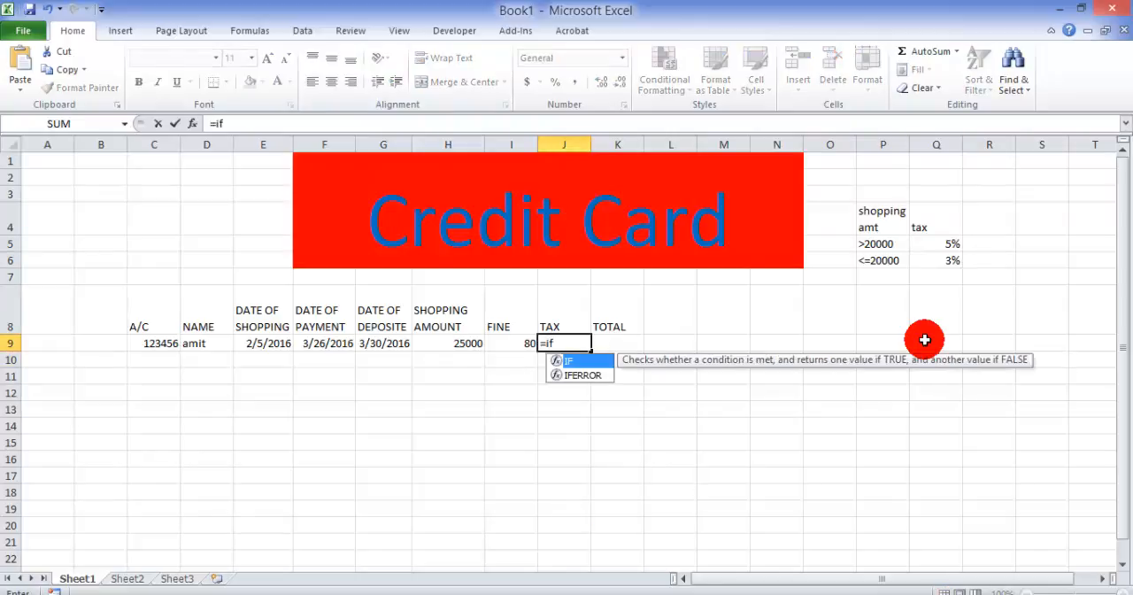
{"action": "type", "text": "("}
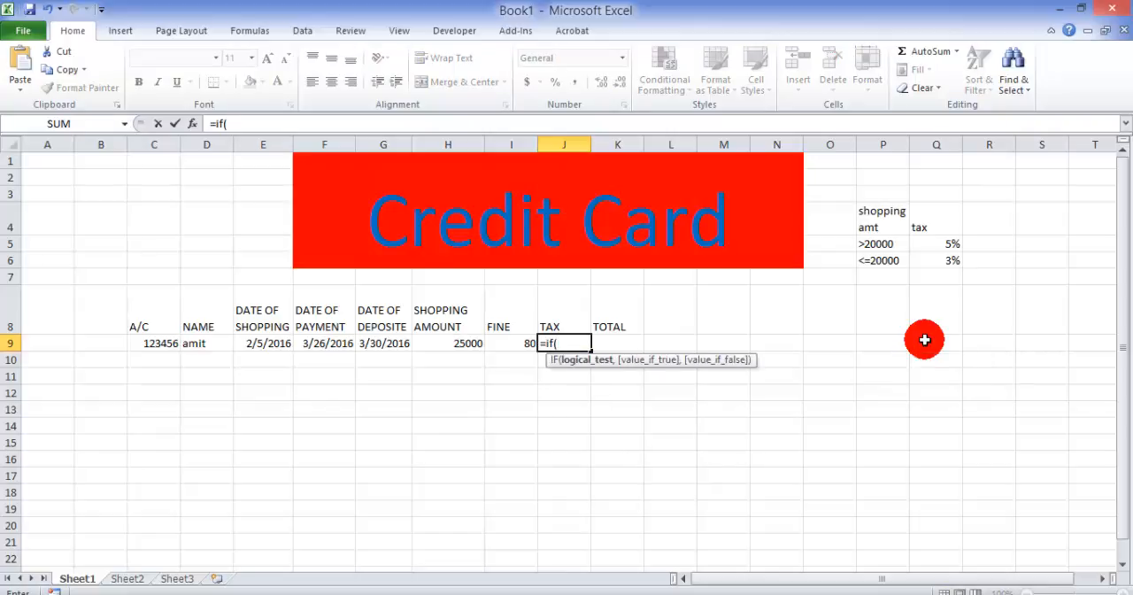
{"action": "left_click", "coordinate": [464, 344]}
{"action": "type", "text": ">2000"}
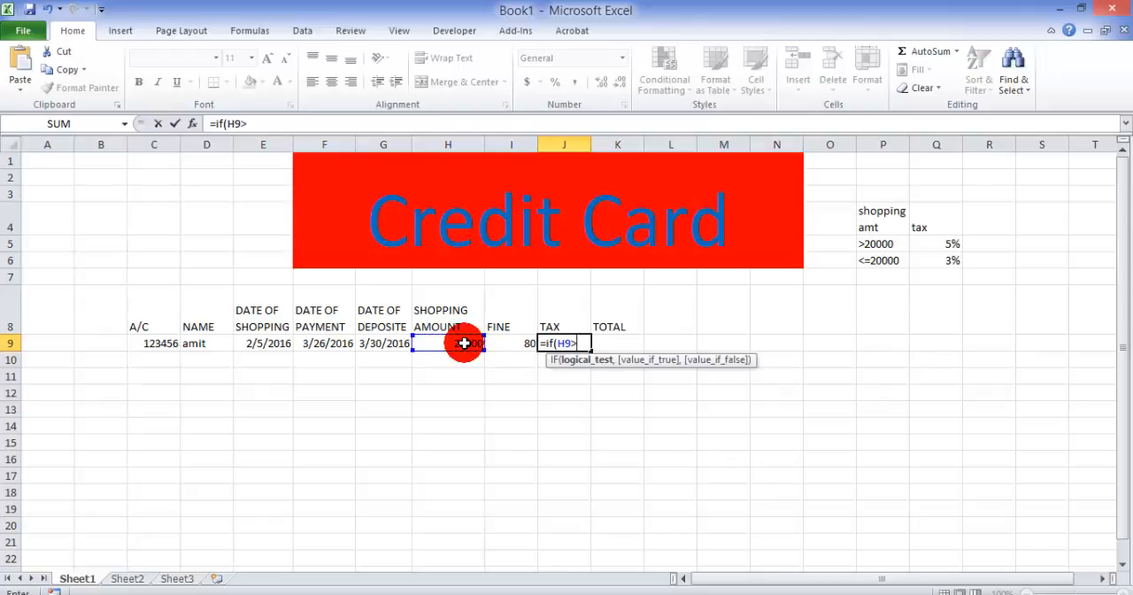
{"action": "type", "text": "0,"}
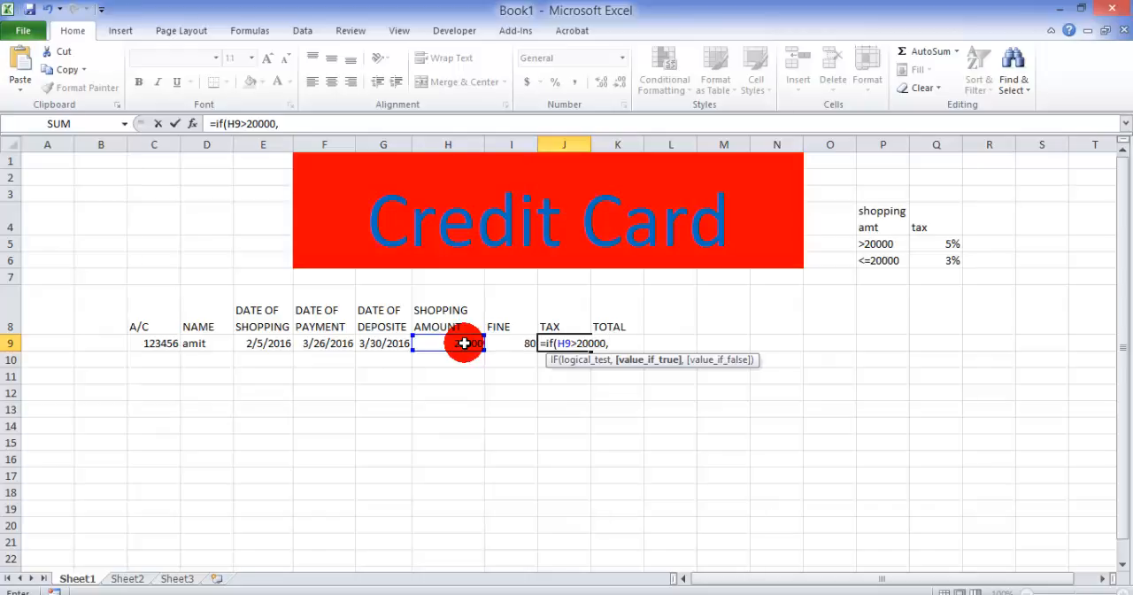
{"action": "type", "text": "H9*"}
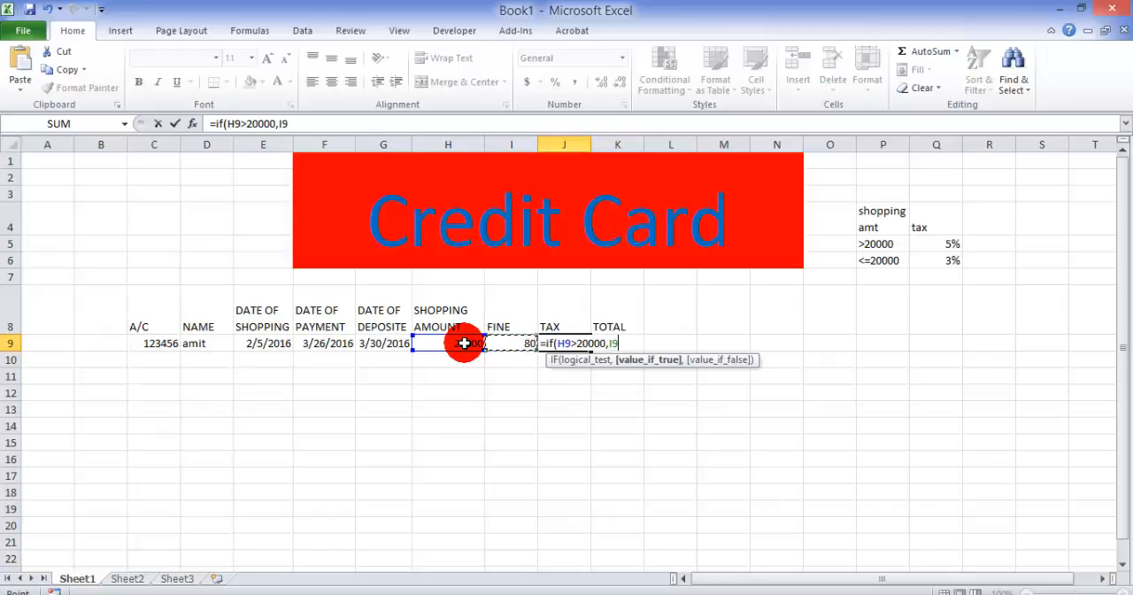
{"action": "type", "text": "5/100"}
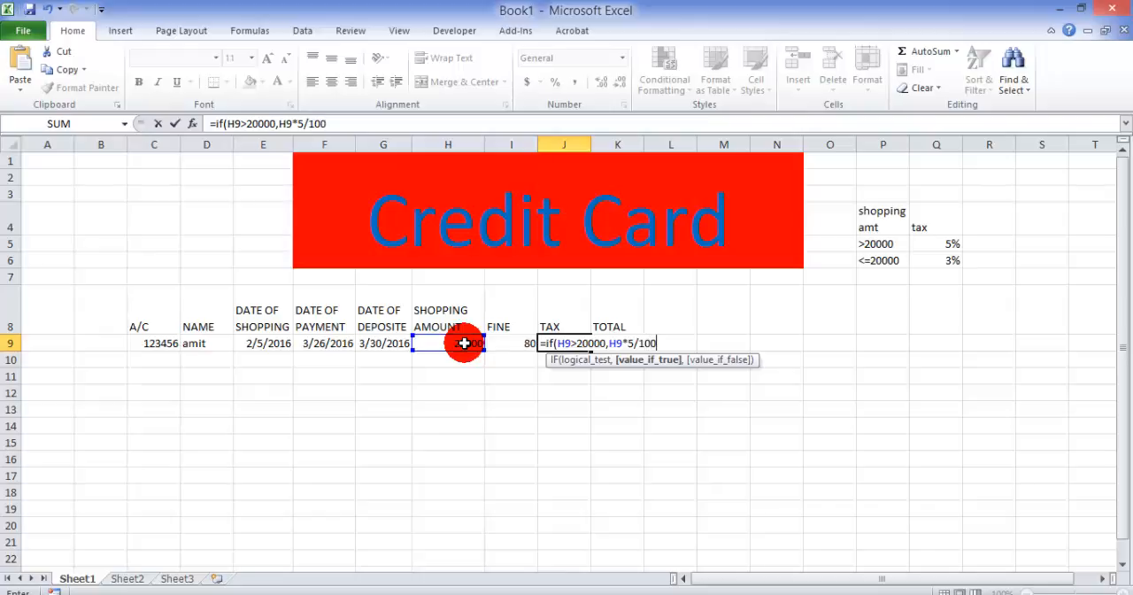
{"action": "type", "text": ","}
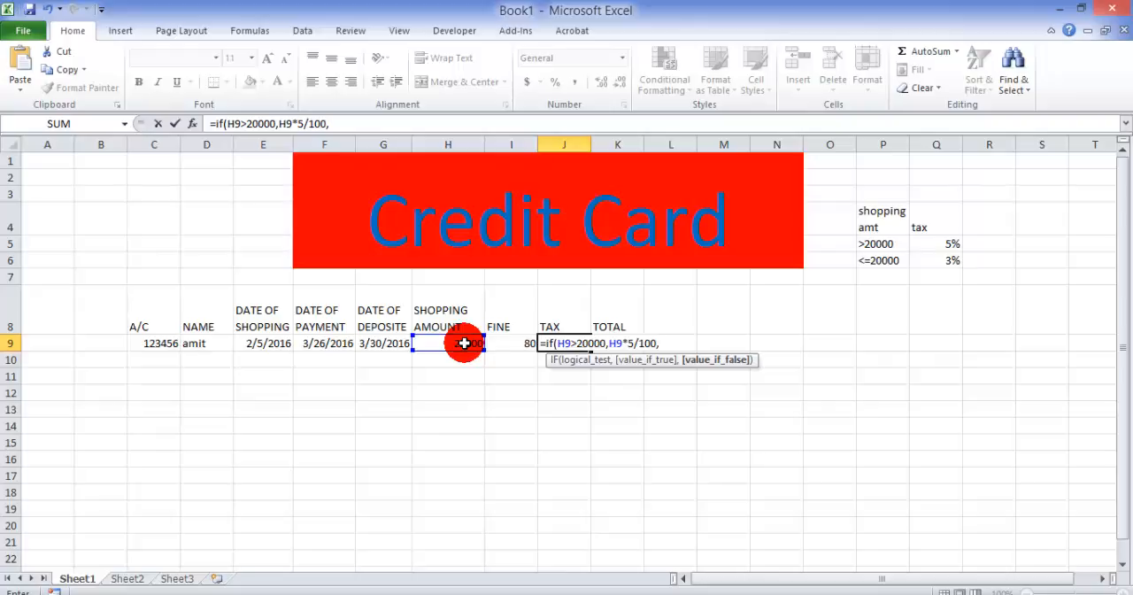
Step: Complete the tax formula with H9*5/100 as the value if true and H9*3/100 as the value if false
{"action": "left_click", "coordinate": [464, 343]}
{"action": "type", "text": "*3/100"}
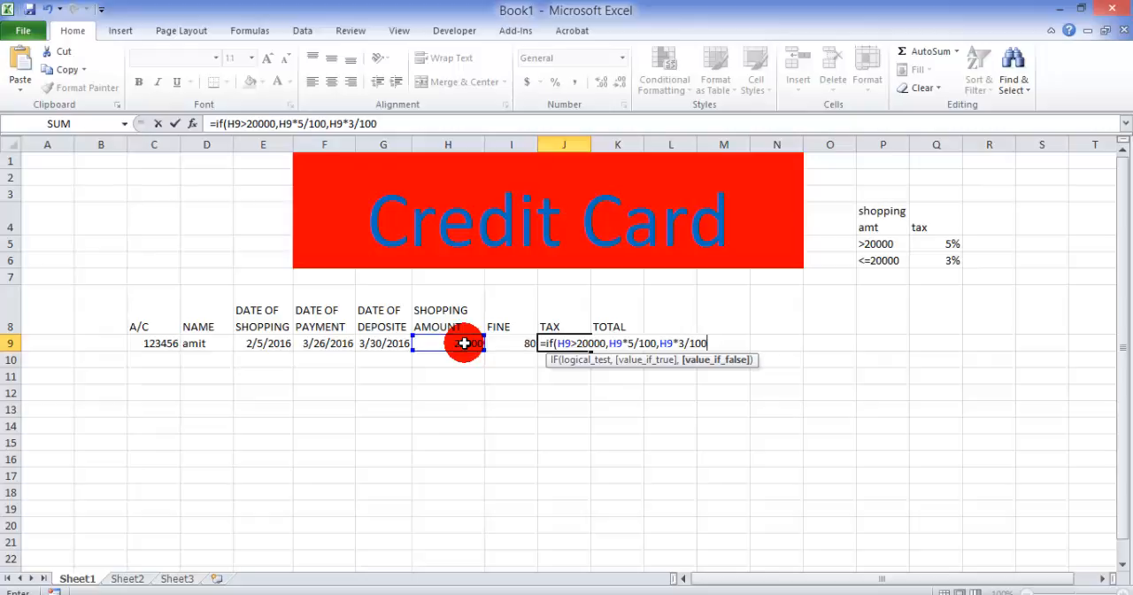
{"action": "type", "text": ")"}
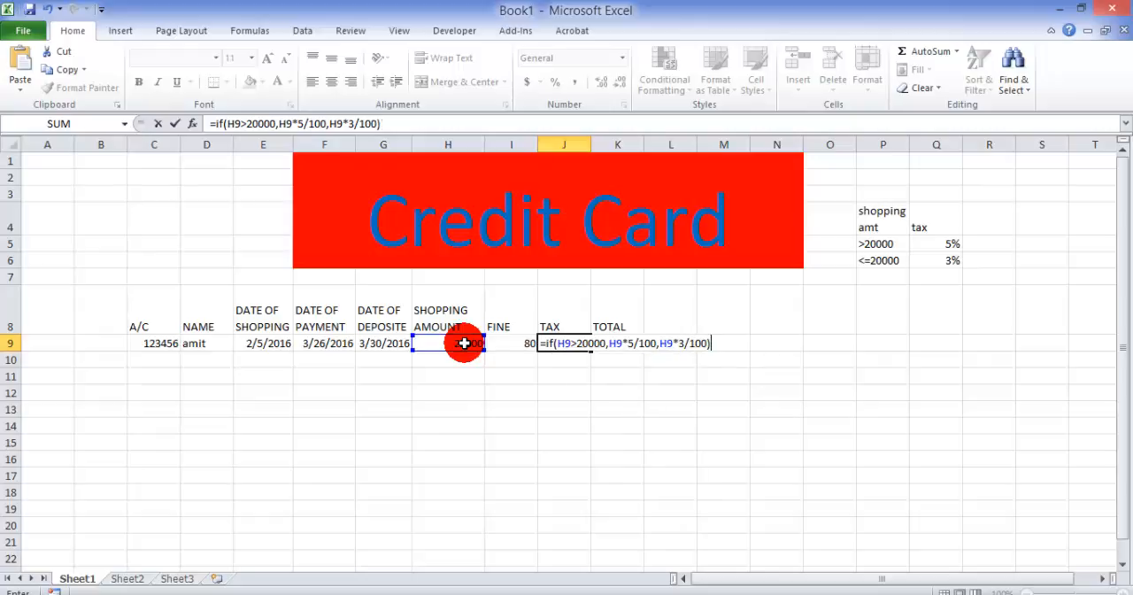
{"action": "key", "text": "Return"}
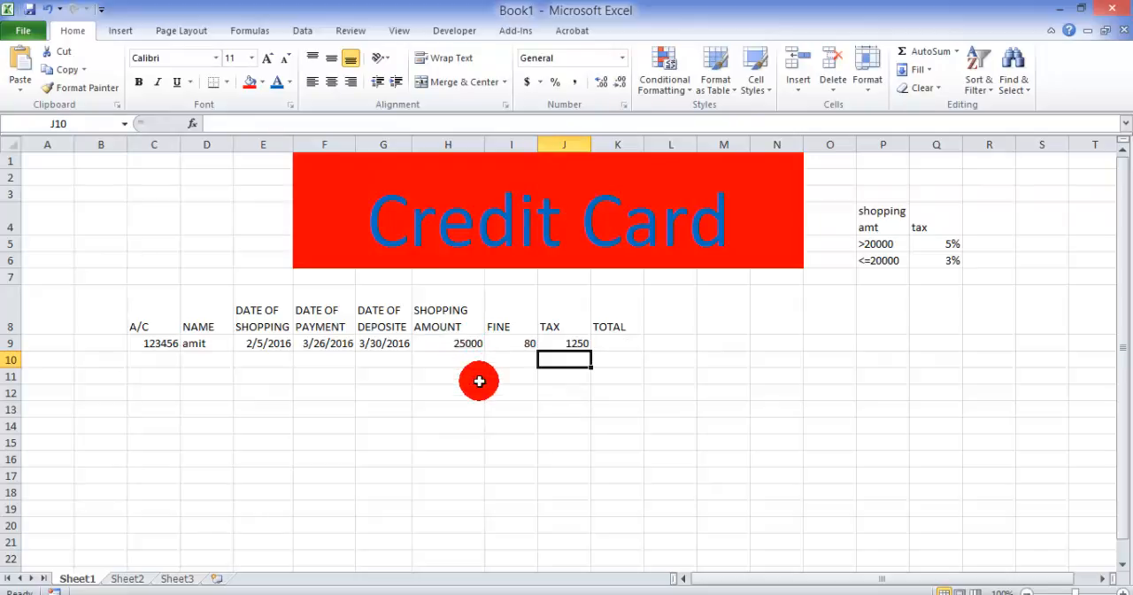
Step: Enter the formula =H9+I9+J9 in the Total cell K9 to add the shopping amount, fine and tax
{"action": "key", "text": "Right"}
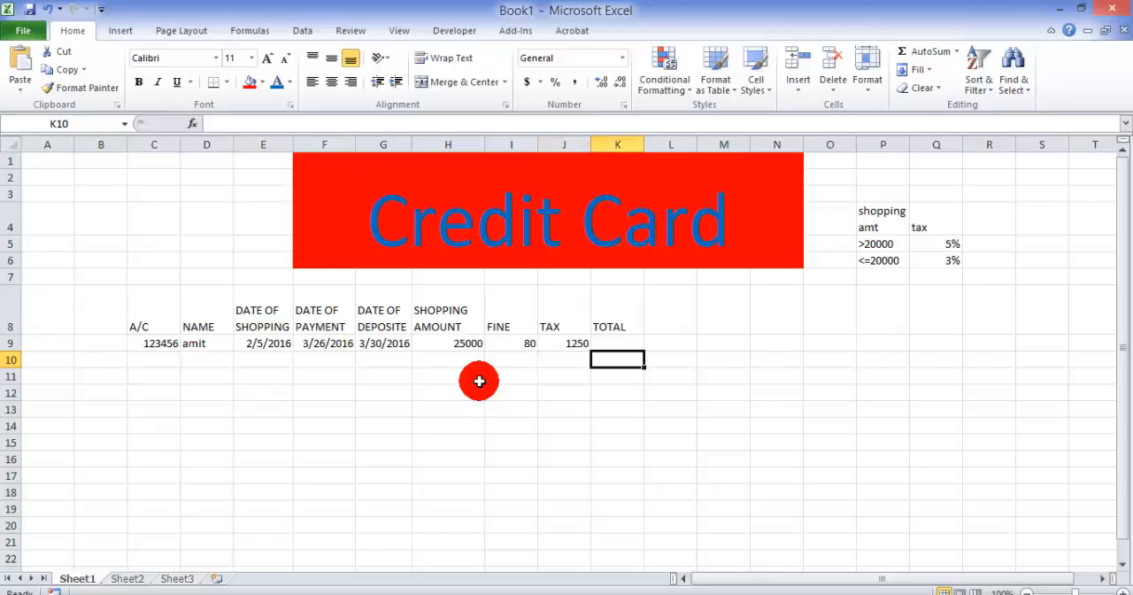
{"action": "key", "text": "Up"}
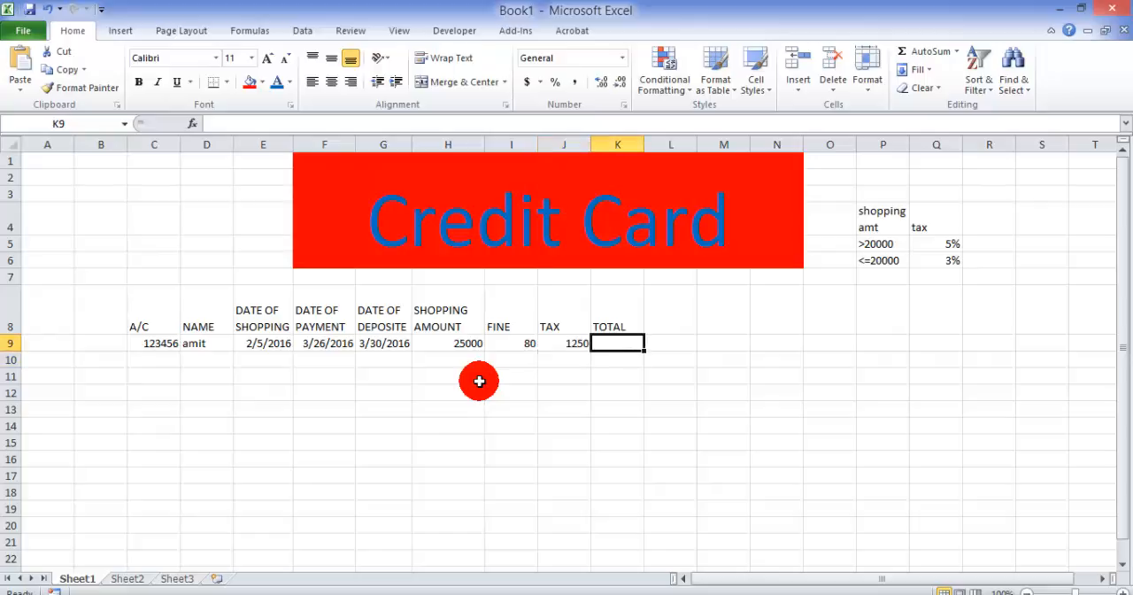
{"action": "type", "text": "="}
{"action": "key", "text": "Left"}
{"action": "key", "text": "Left"}
{"action": "key", "text": "Left"}
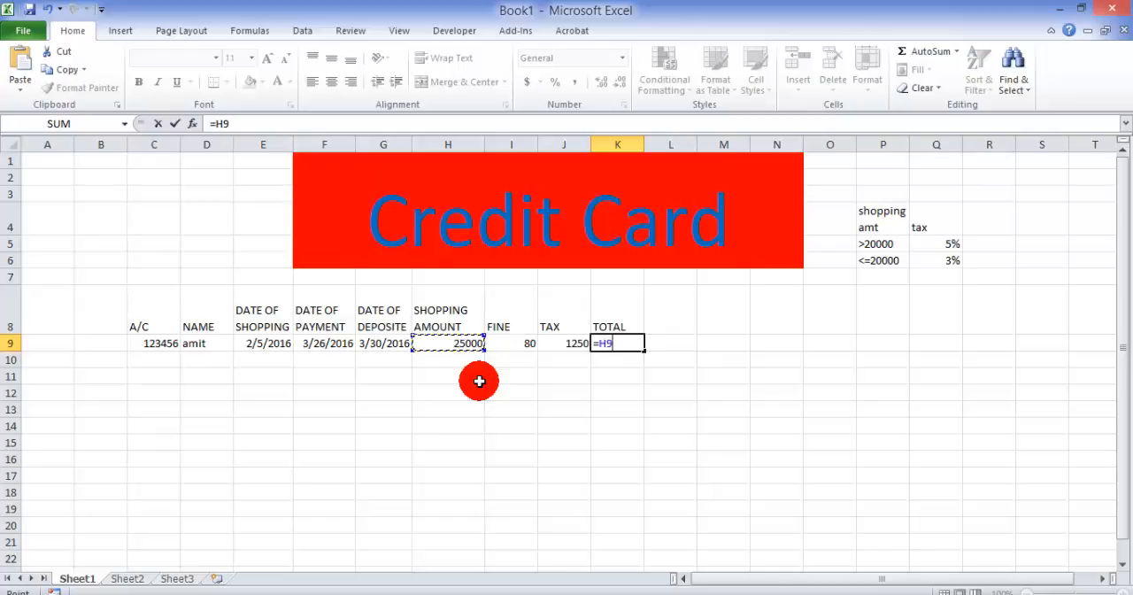
{"action": "type", "text": "+"}
{"action": "key", "text": "Left"}
{"action": "key", "text": "Left"}
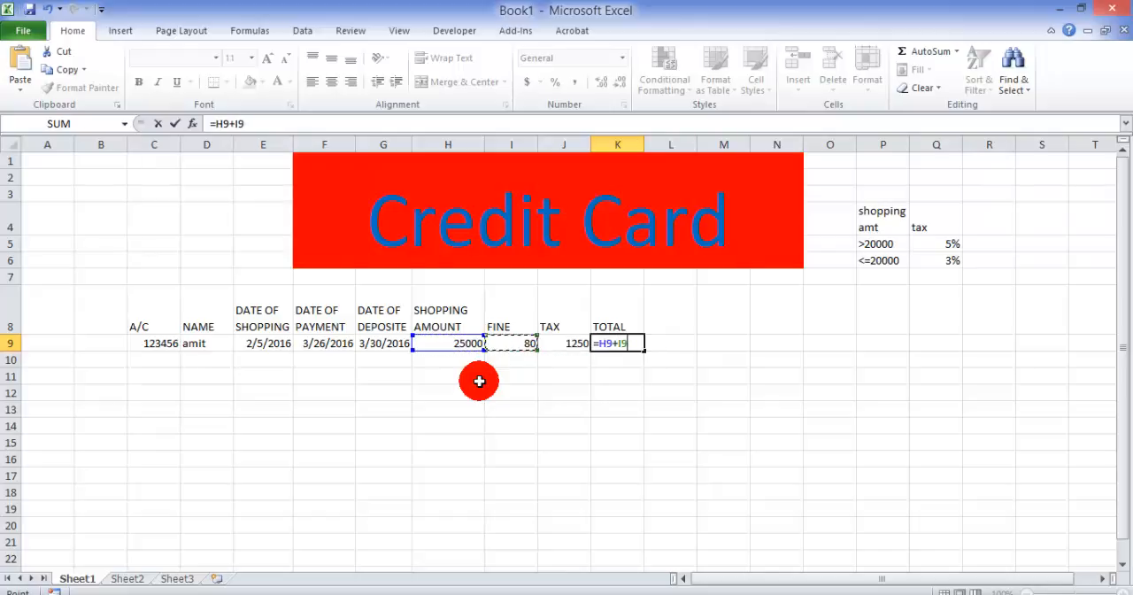
{"action": "type", "text": "+"}
{"action": "key", "text": "Left"}
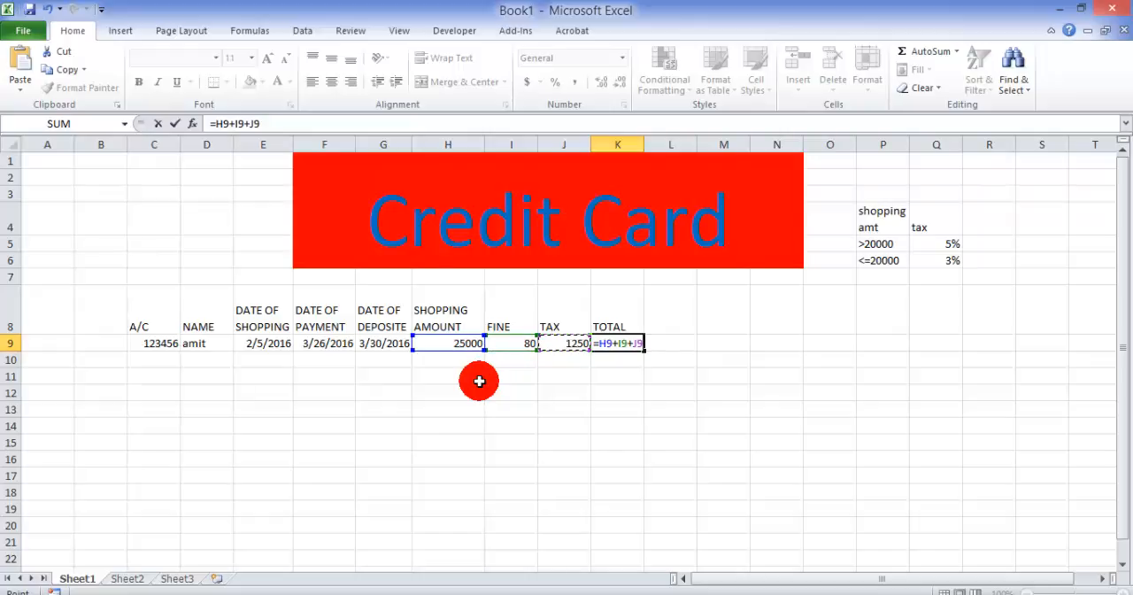
{"action": "key", "text": "Return"}
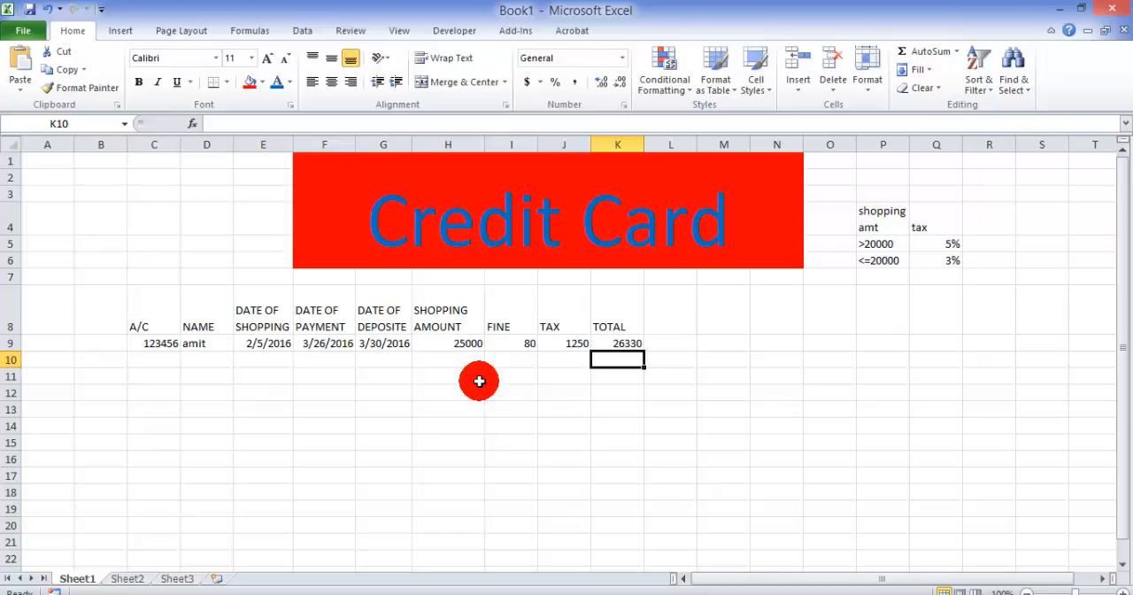
Step: Add a fine column to the tax reference table, with the heading fine in R4 and 20 per day in R5
{"action": "left_click", "coordinate": [997, 220]}
{"action": "type", "text": "fine"}
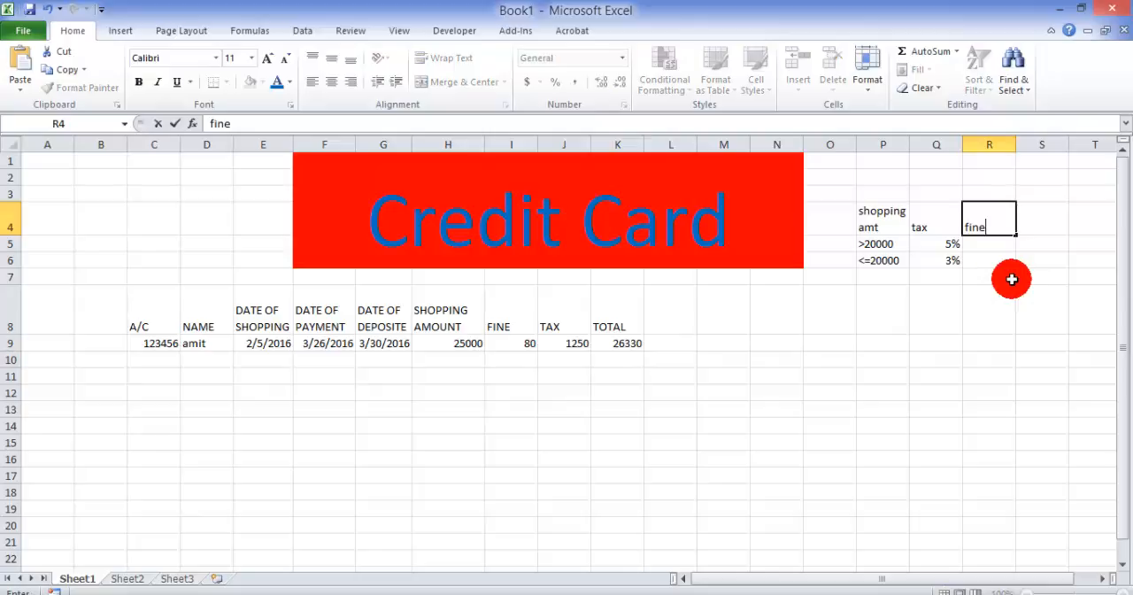
{"action": "left_click", "coordinate": [995, 248]}
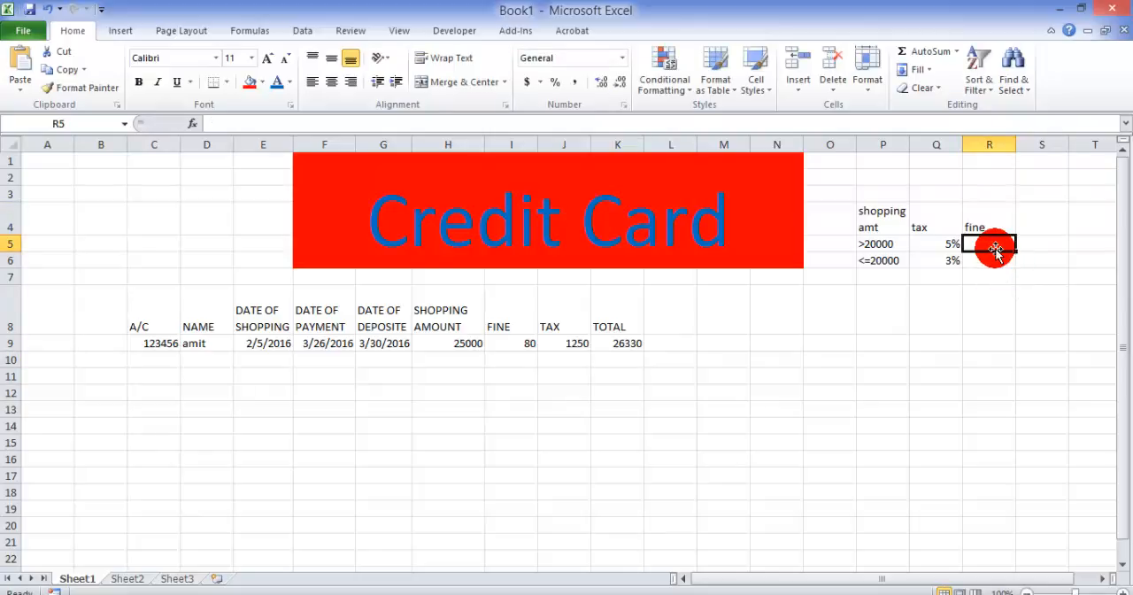
{"action": "type", "text": "20"}
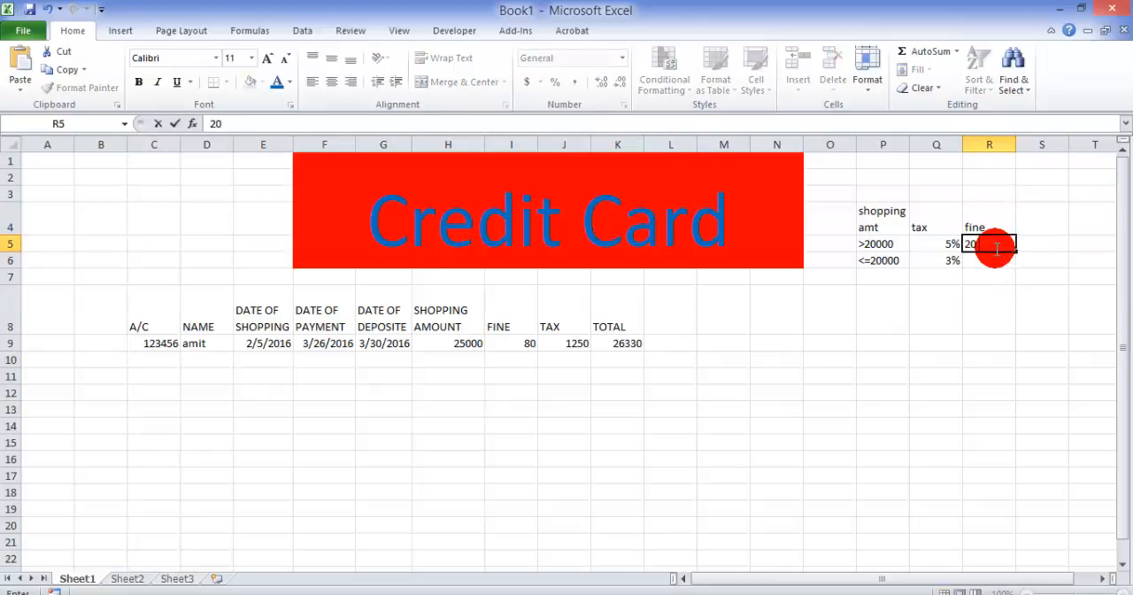
{"action": "type", "text": " per day"}
{"action": "left_click", "coordinate": [998, 289]}
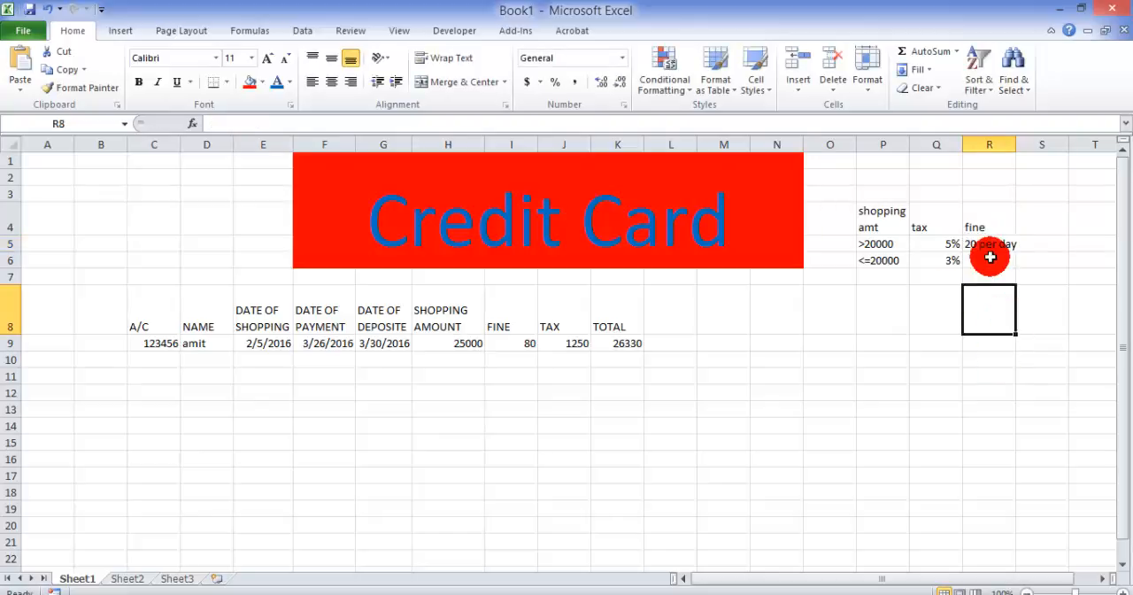
Step: Widen column R slightly so the fine rate text fits inside its cell
{"action": "left_click", "coordinate": [983, 245]}
{"action": "left_click_drag", "start_coordinate": [1015, 145], "coordinate": [1025, 144]}
{"action": "left_click", "coordinate": [888, 347]}
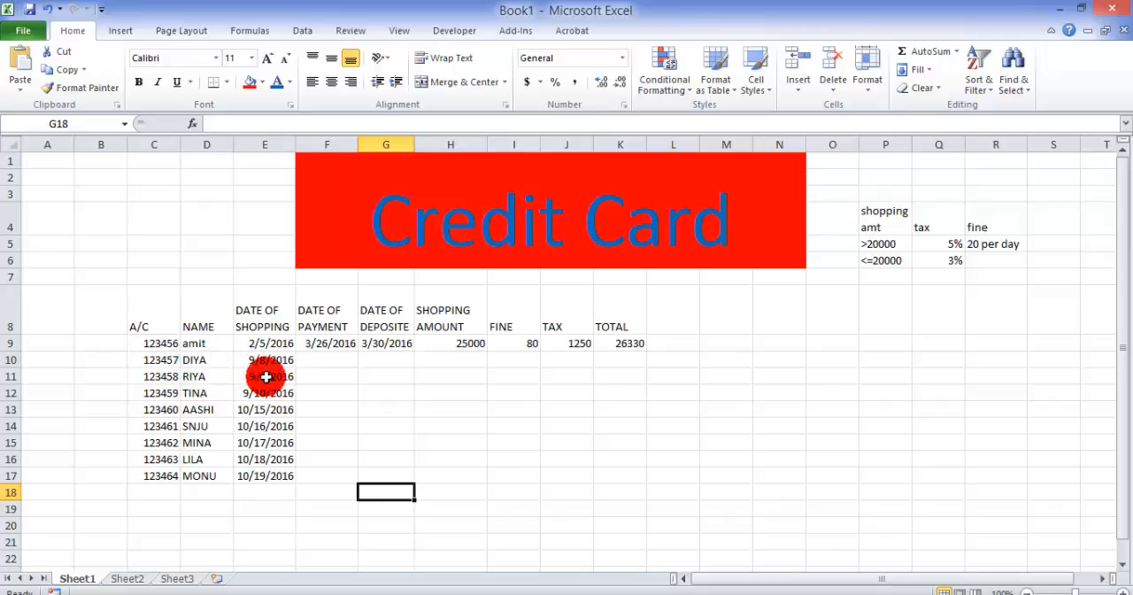
Step: Enter the formula =E10+50 in F10 to calculate the second customer's date of payment
{"action": "left_click", "coordinate": [329, 360]}
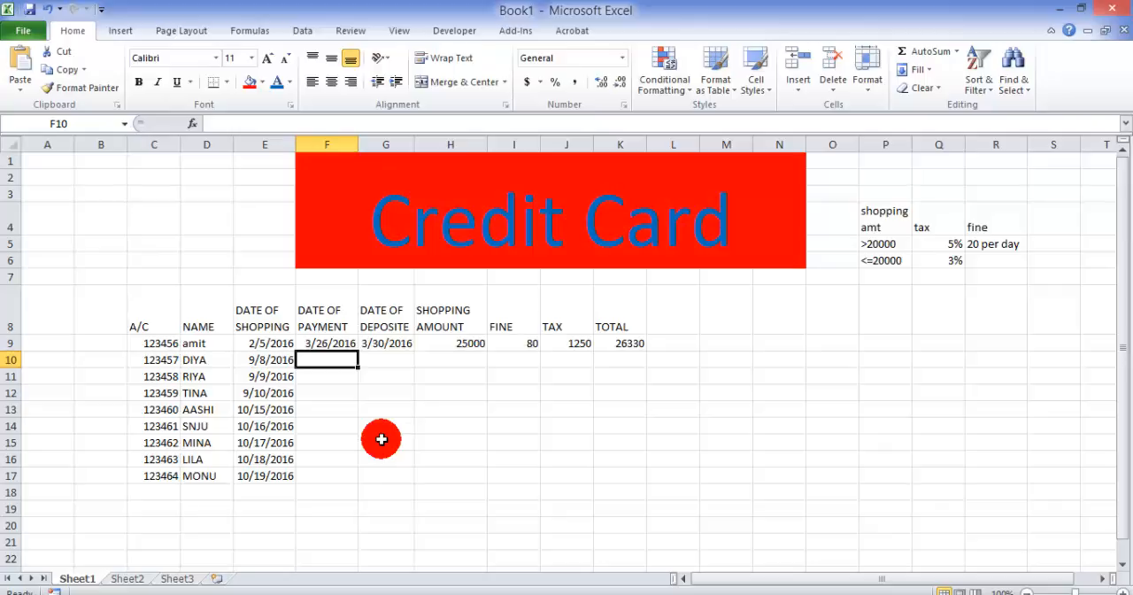
{"action": "type", "text": "="}
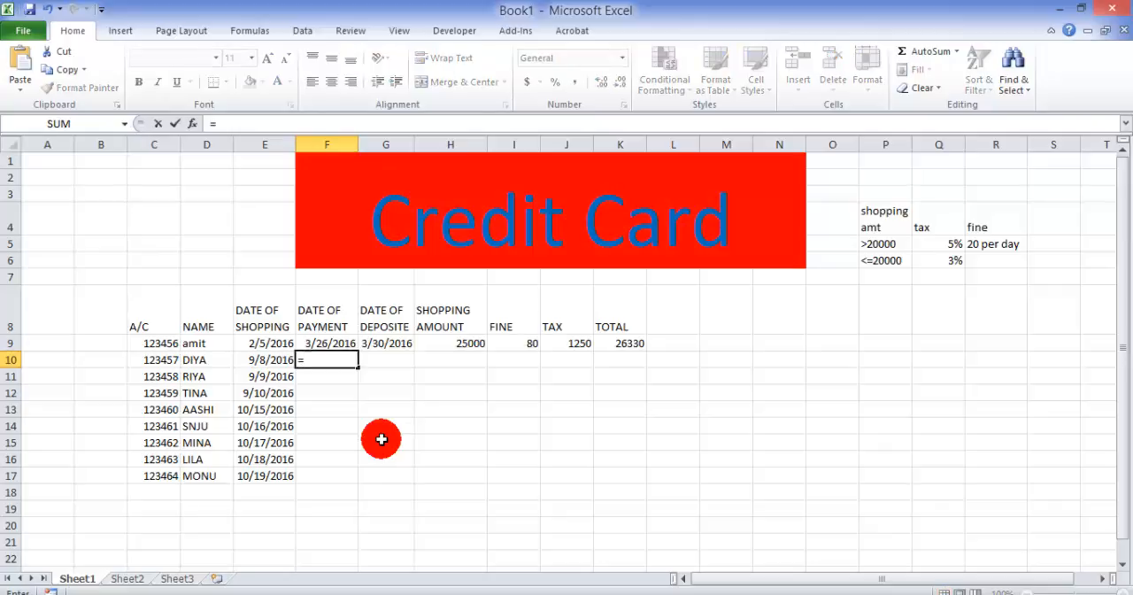
{"action": "key", "text": "Left"}
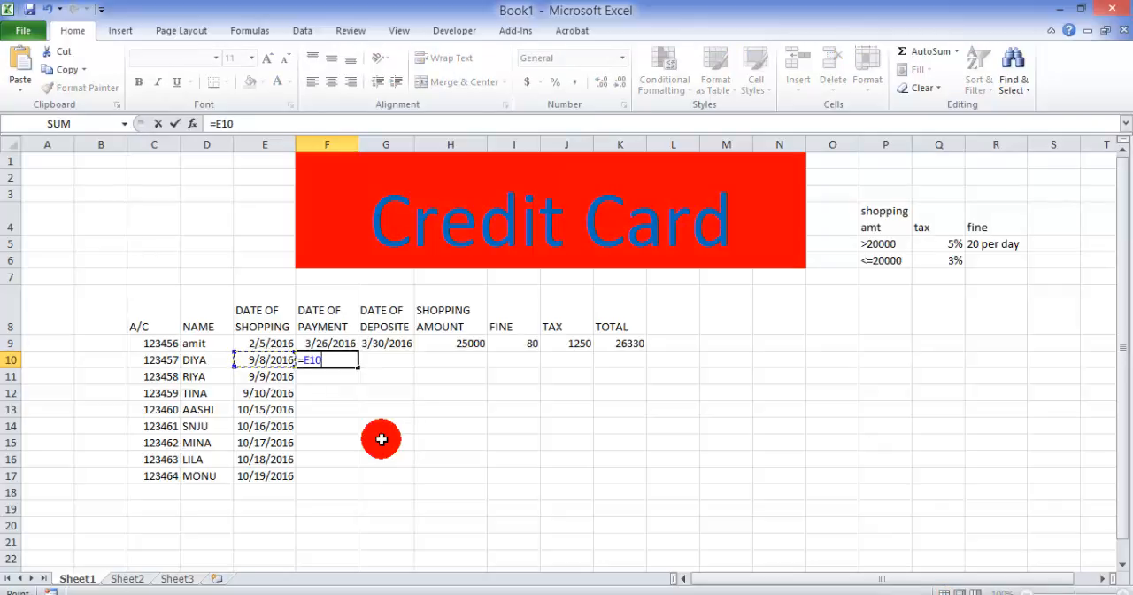
{"action": "type", "text": "+50"}
{"action": "key", "text": "Return"}
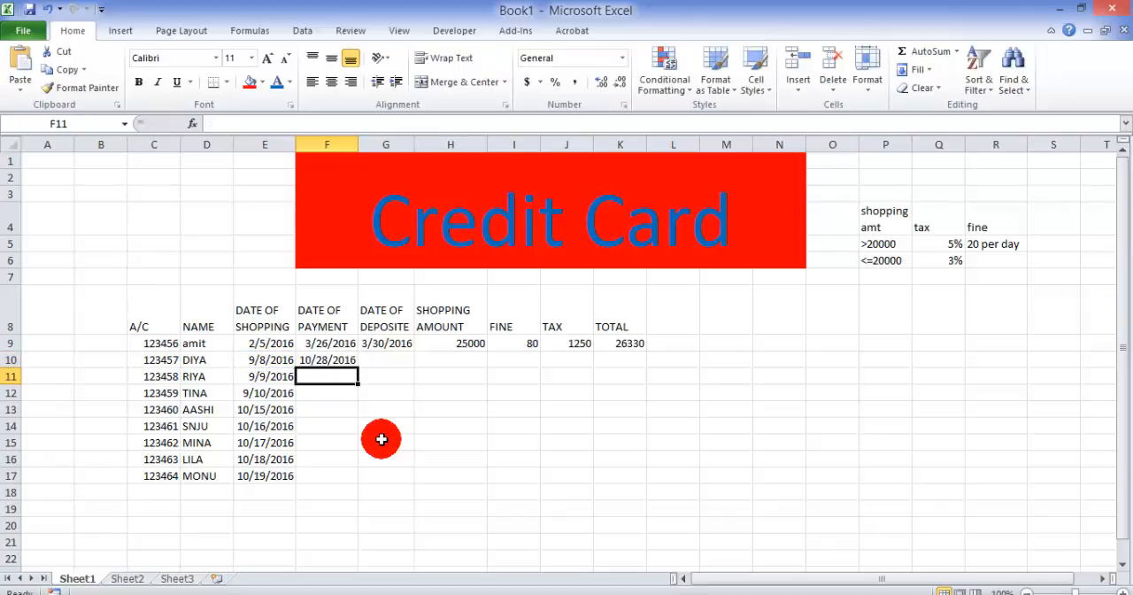
Step: Enter 10/28/2016 as the second customer's date of deposit in G10
{"action": "key", "text": "Up"}
{"action": "key", "text": "Right"}
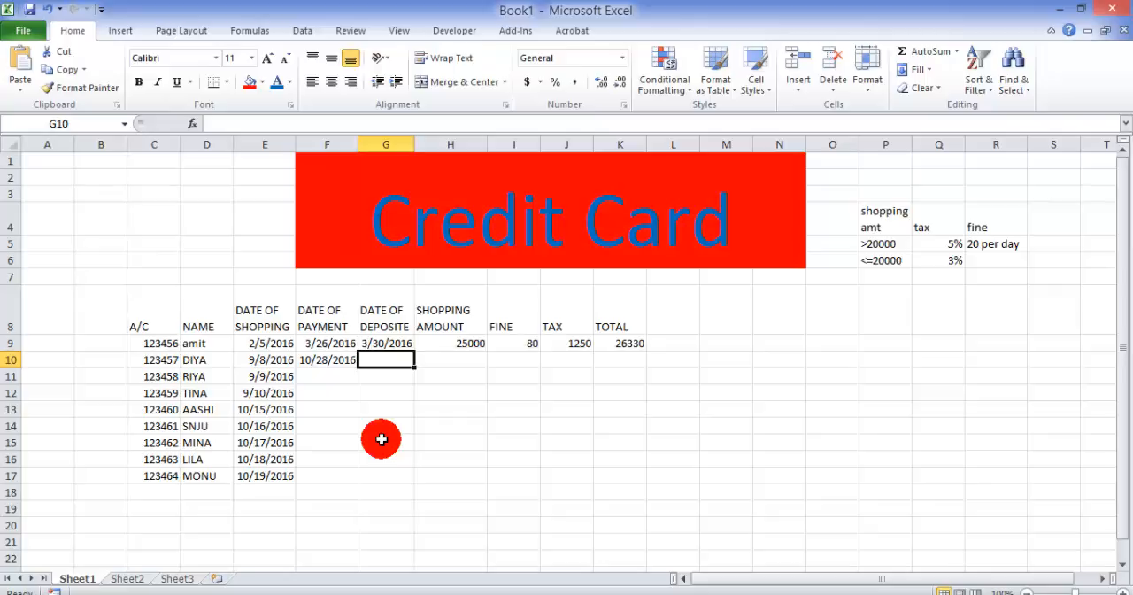
{"action": "type", "text": "10/28"}
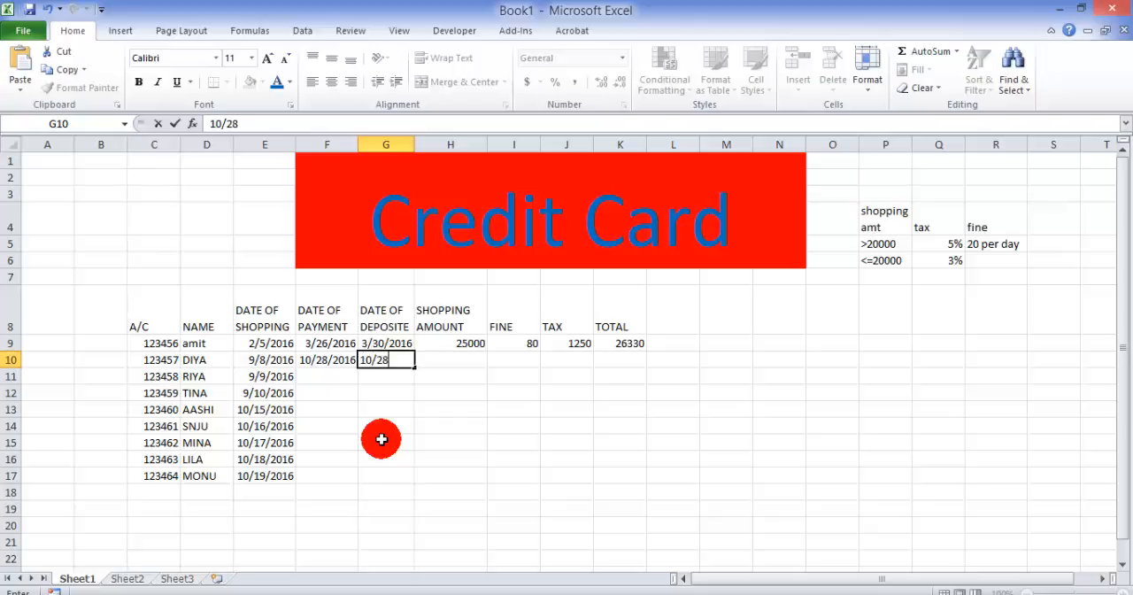
{"action": "type", "text": "/2016"}
{"action": "key", "text": "Return"}
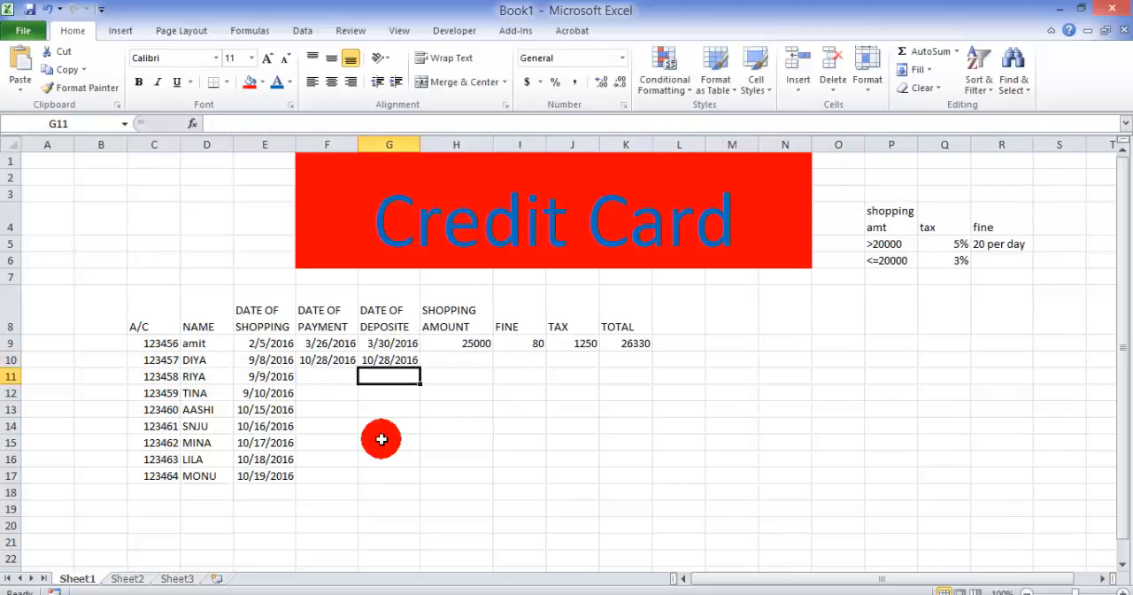
Step: Enter the shopping amount 30000 in H10 and set the cell's number format to General
{"action": "key", "text": "Up"}
{"action": "key", "text": "Right"}
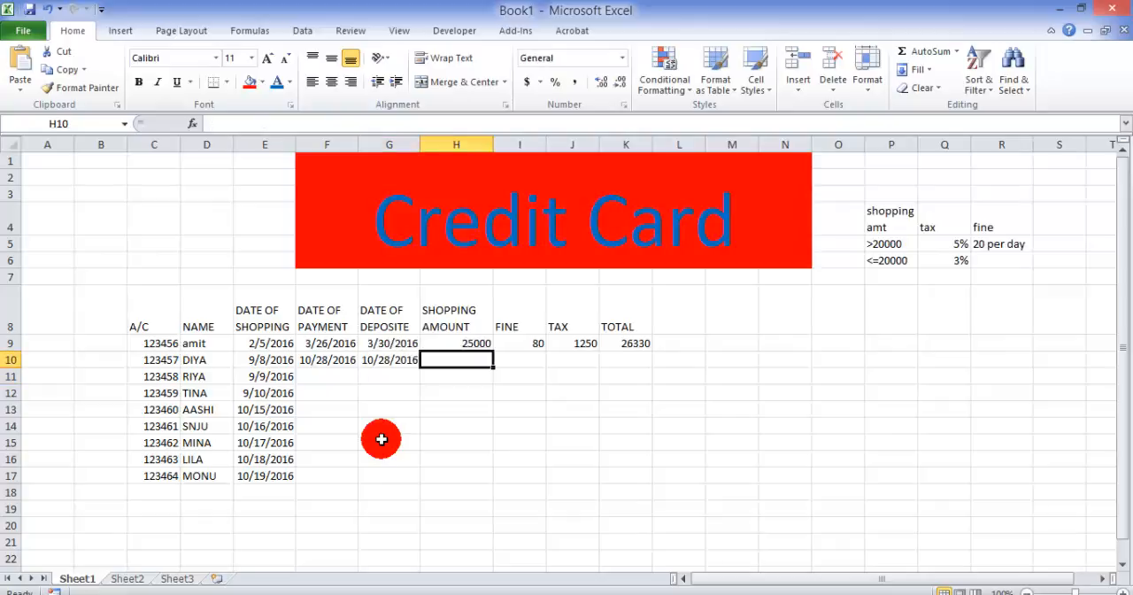
{"action": "type", "text": "30000"}
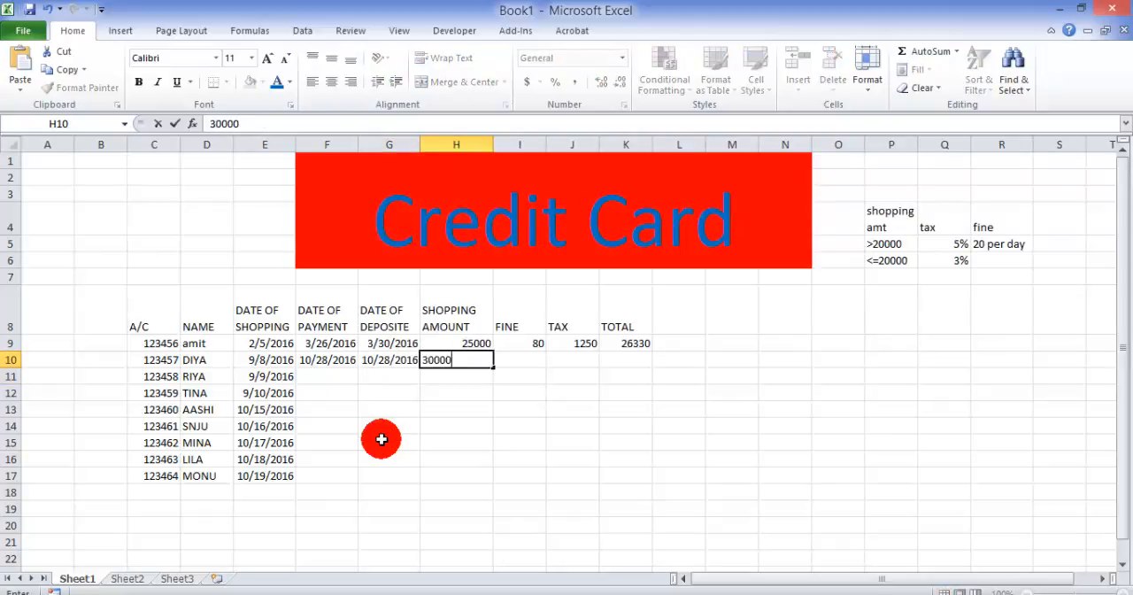
{"action": "key", "text": "Right"}
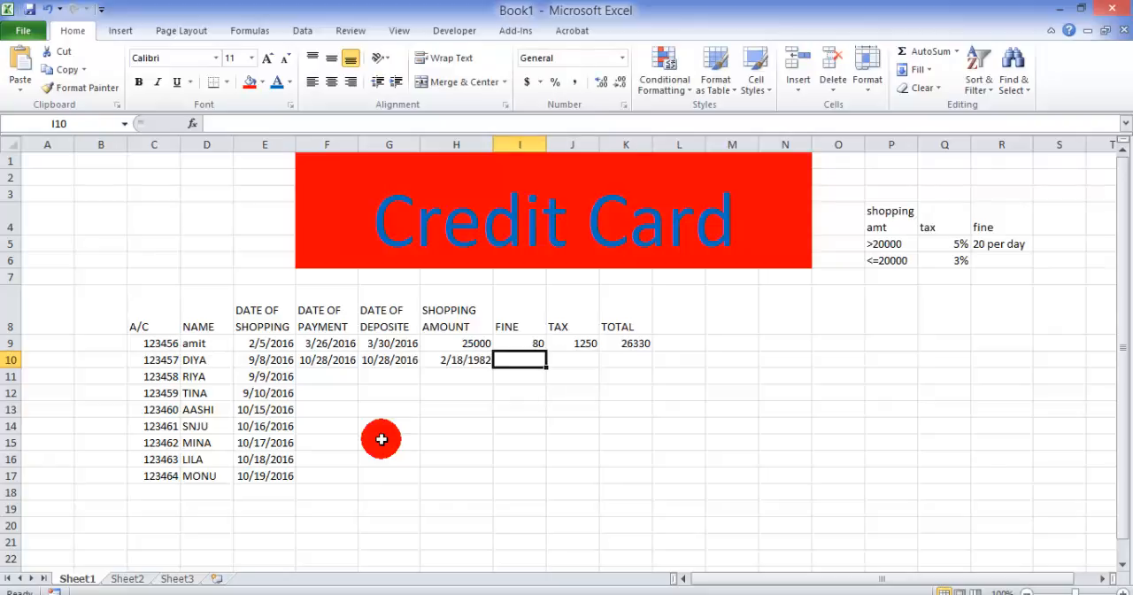
{"action": "left_click", "coordinate": [470, 362]}
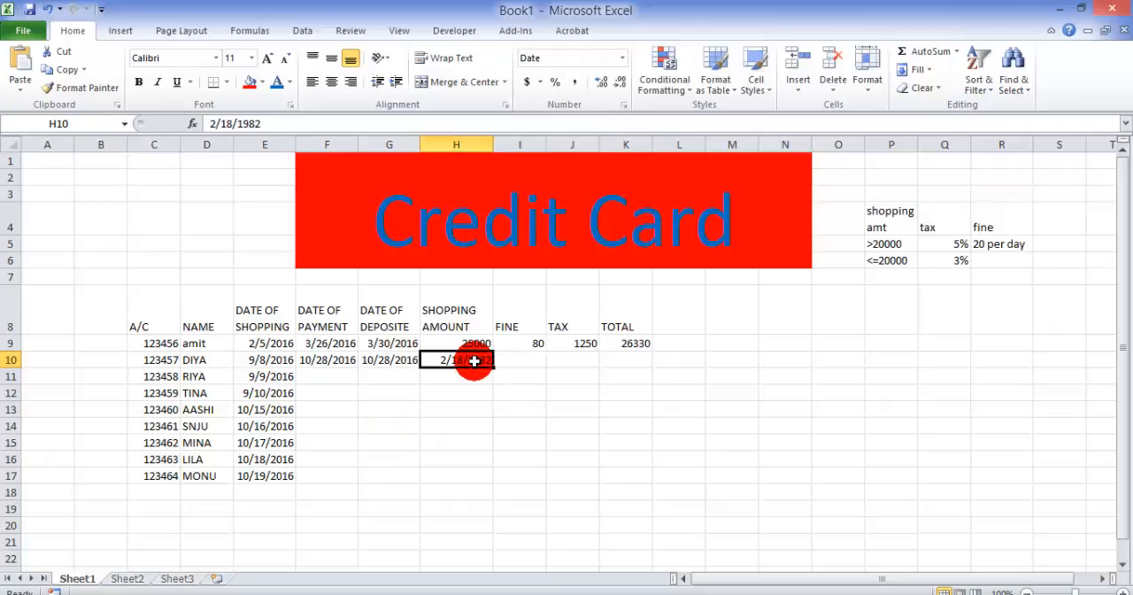
{"action": "left_click", "coordinate": [622, 57]}
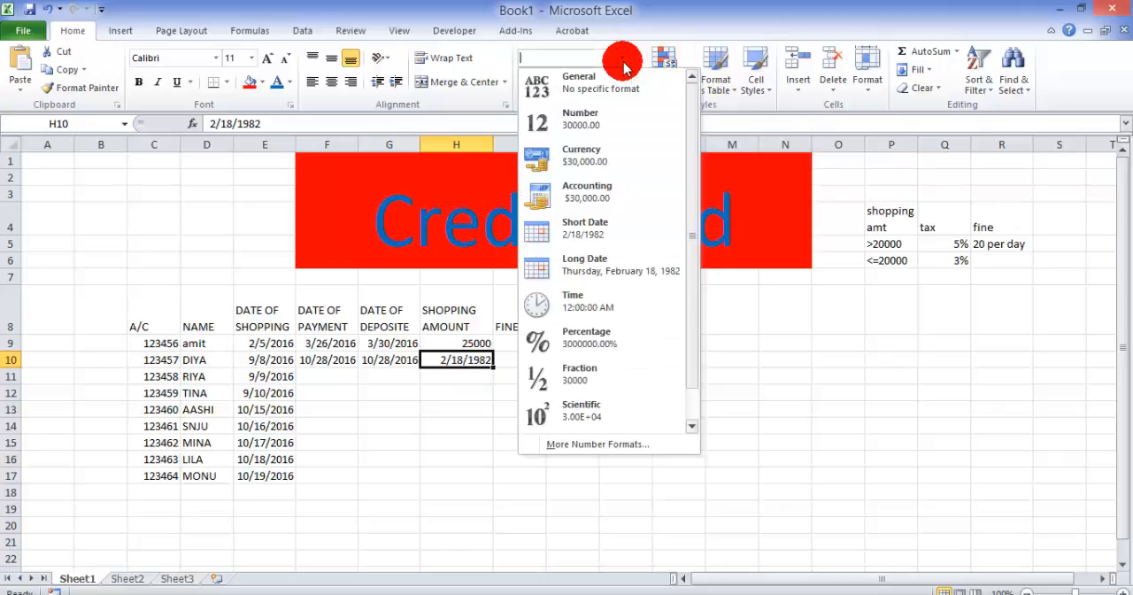
{"action": "left_click", "coordinate": [625, 88]}
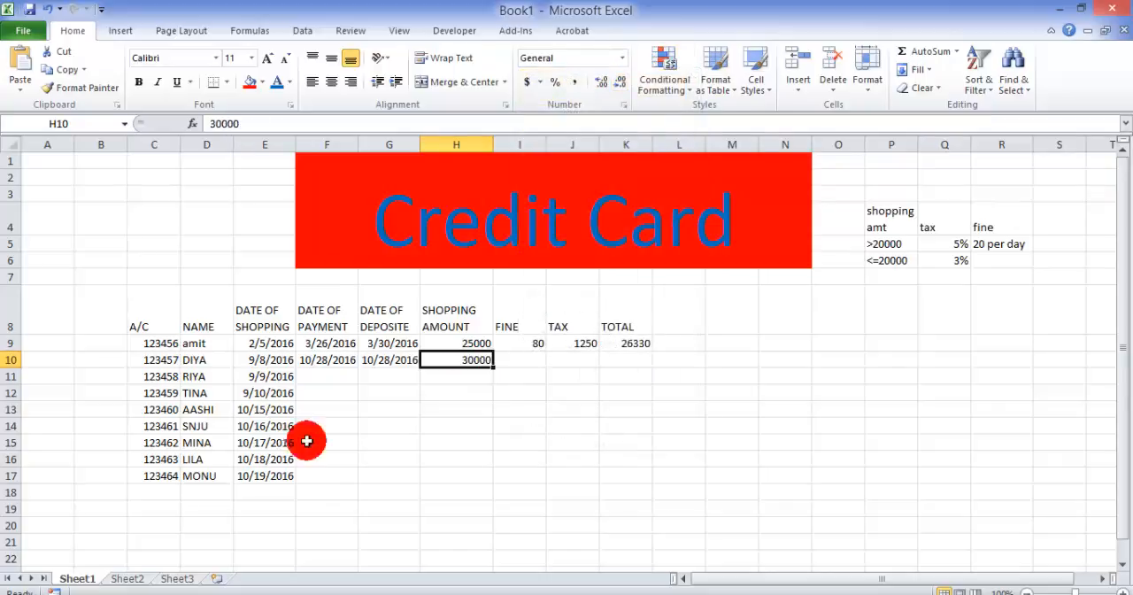
Step: Copy the Fine formula from I9 down to I10
{"action": "left_click", "coordinate": [535, 360]}
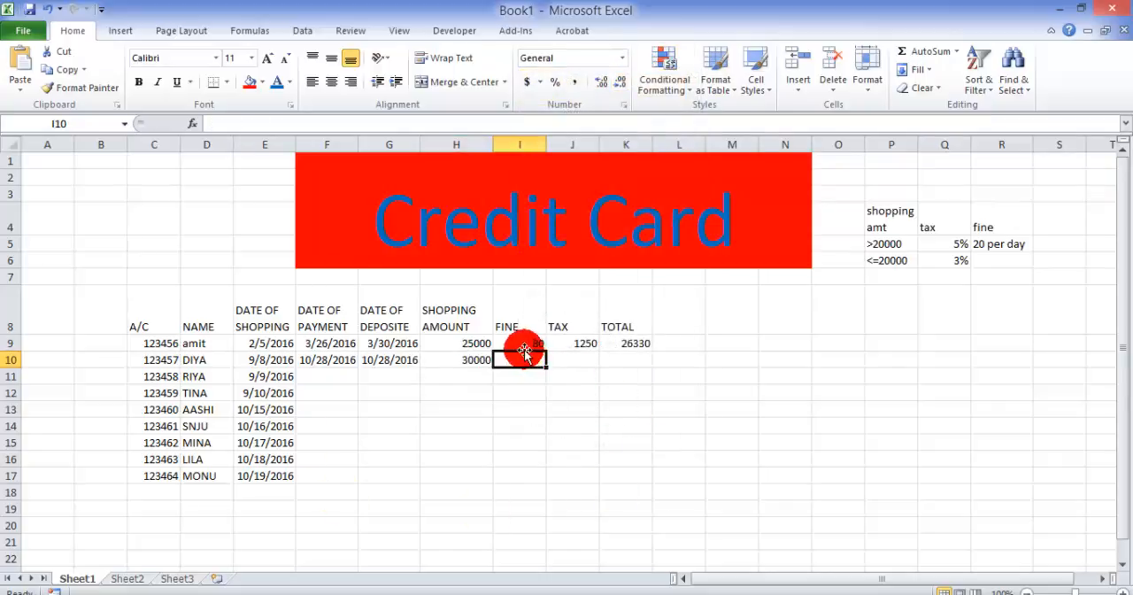
{"action": "left_click", "coordinate": [519, 344]}
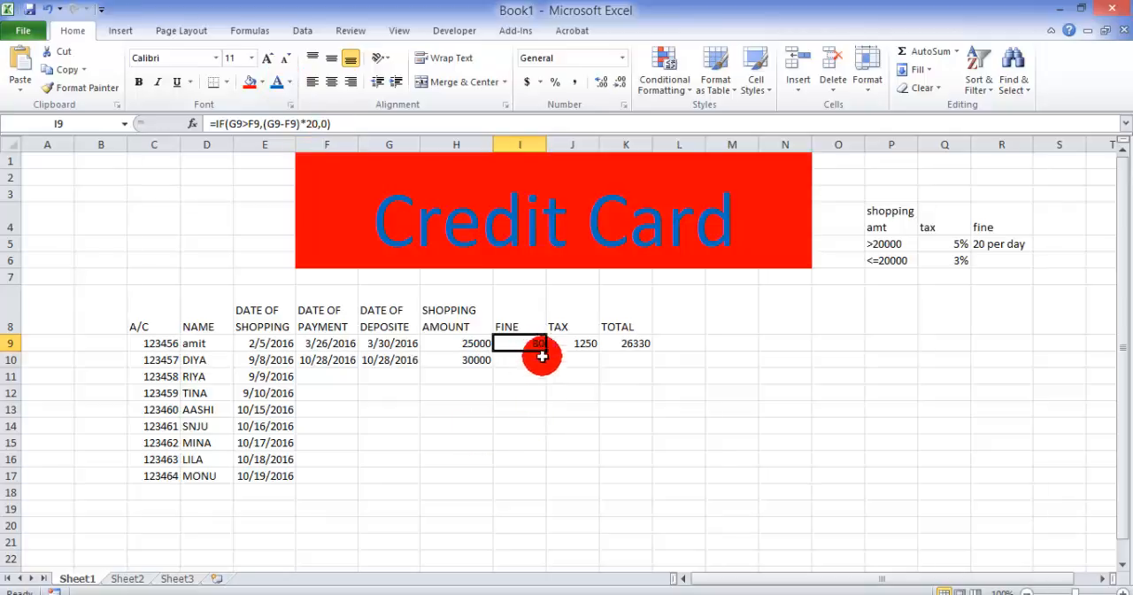
{"action": "left_click_drag", "start_coordinate": [545, 352], "coordinate": [545, 363]}
{"action": "left_click", "coordinate": [533, 392]}
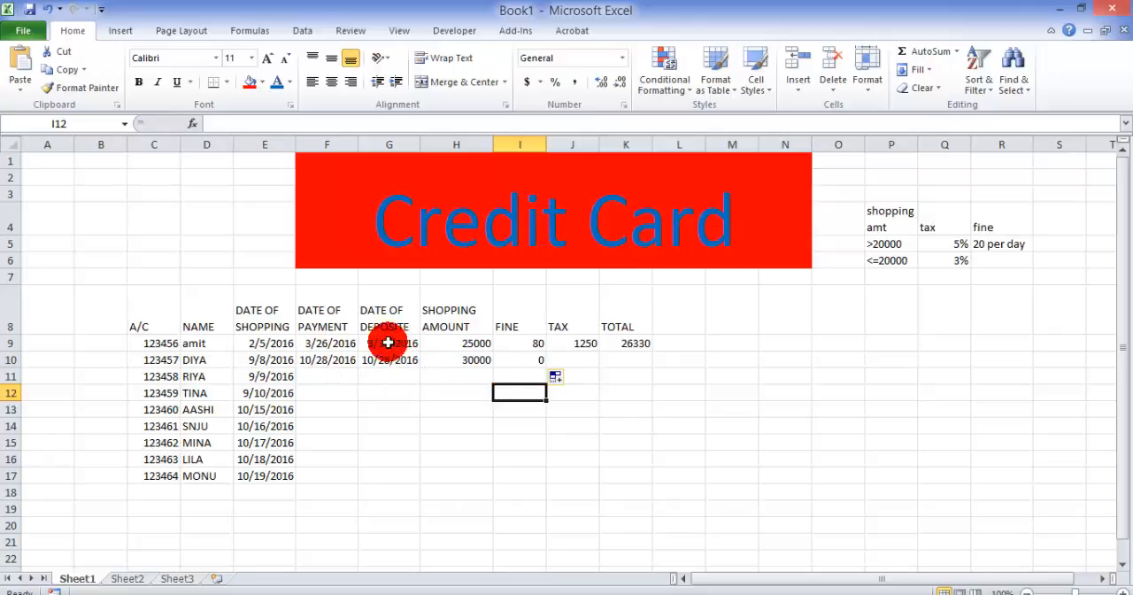
Step: Copy the Tax and Total formulas from J9 and K9 down to row 10
{"action": "left_click", "coordinate": [578, 361]}
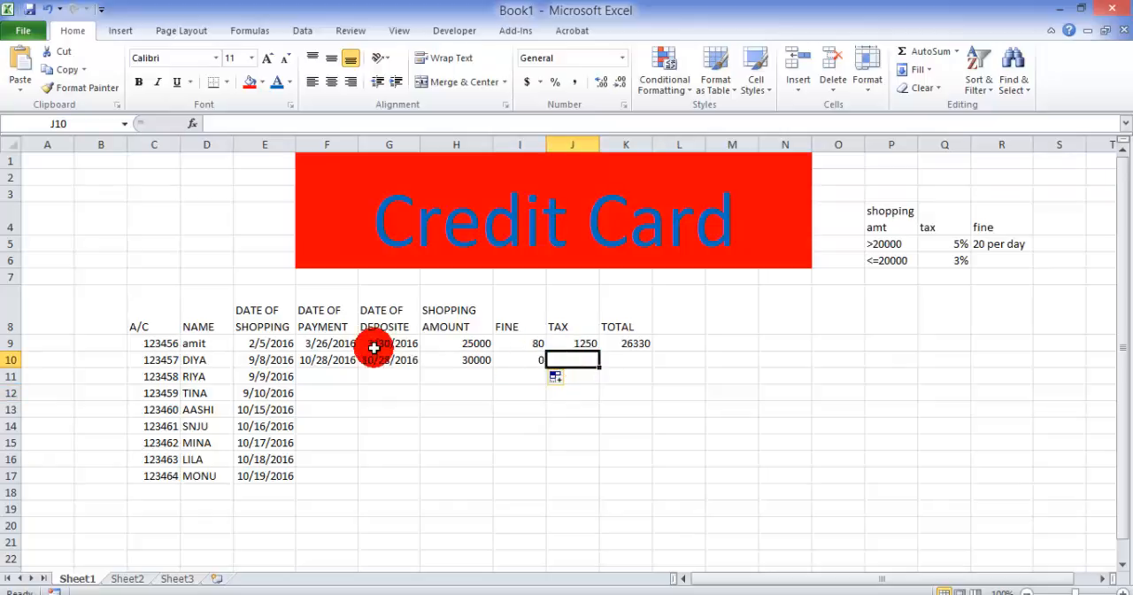
{"action": "left_click", "coordinate": [586, 343]}
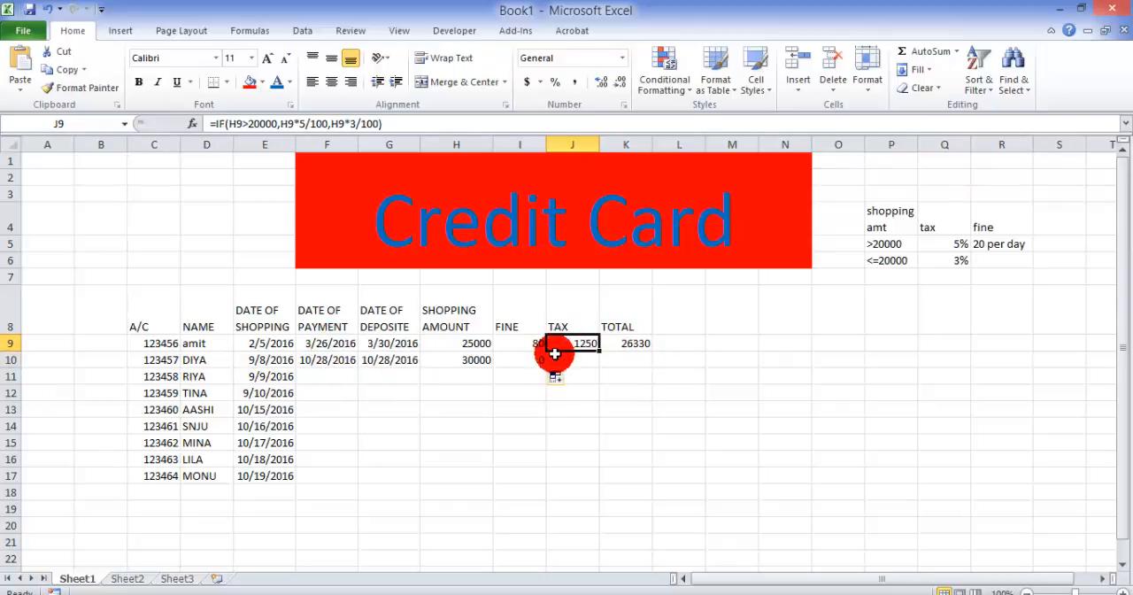
{"action": "left_click_drag", "start_coordinate": [598, 351], "coordinate": [653, 364]}
{"action": "left_click", "coordinate": [643, 343]}
{"action": "left_click", "coordinate": [644, 390]}
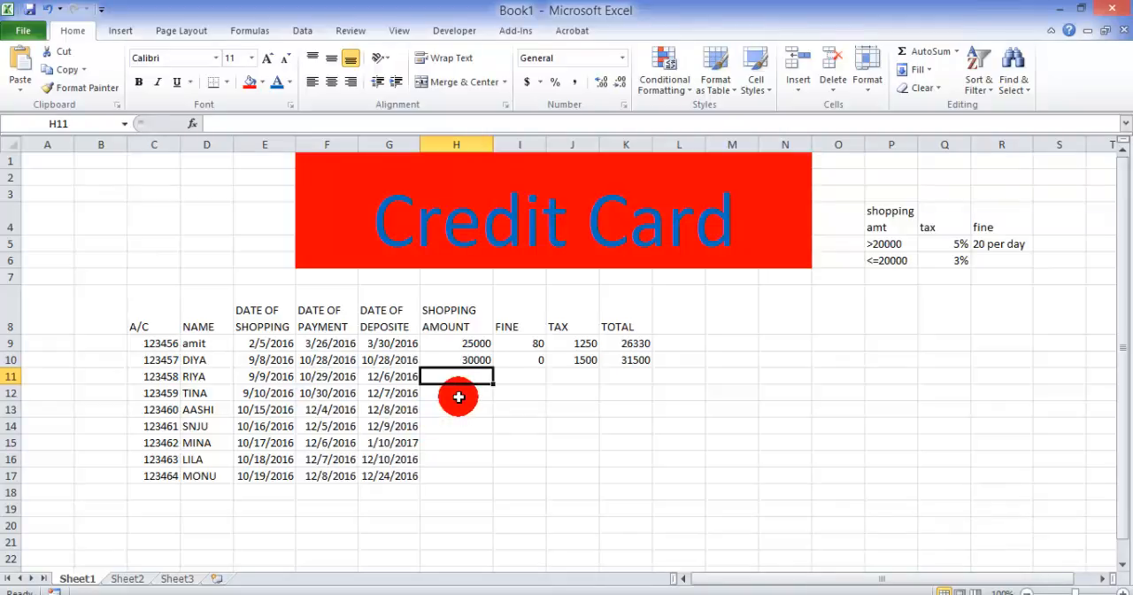
Step: Enter the shopping amounts 36250 in H11 and 25410 in H12
{"action": "type", "text": "36250"}
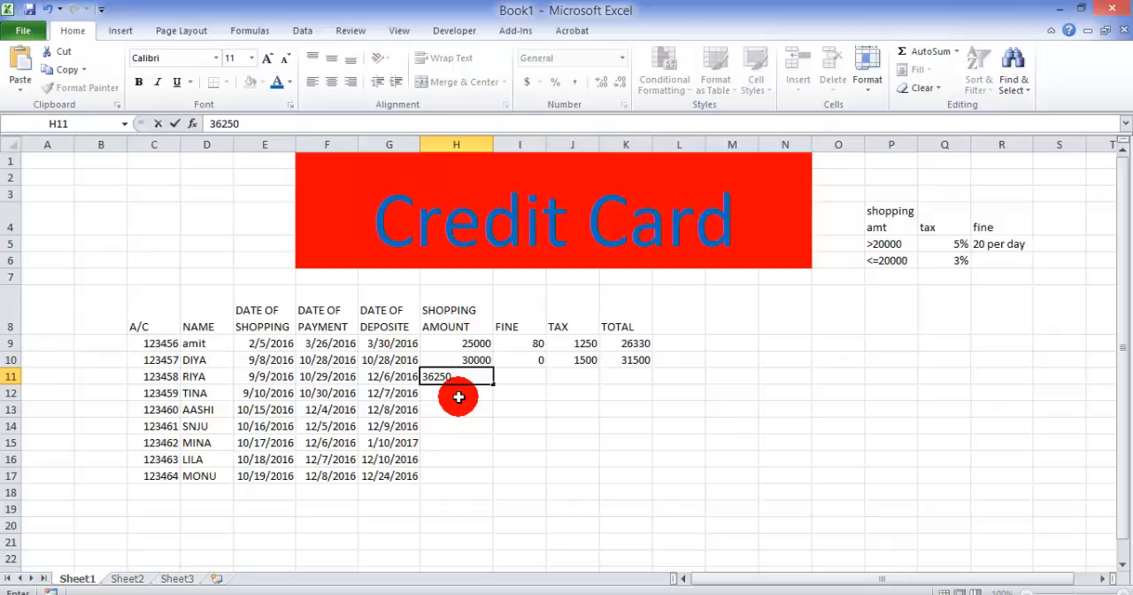
{"action": "key", "text": "Tab"}
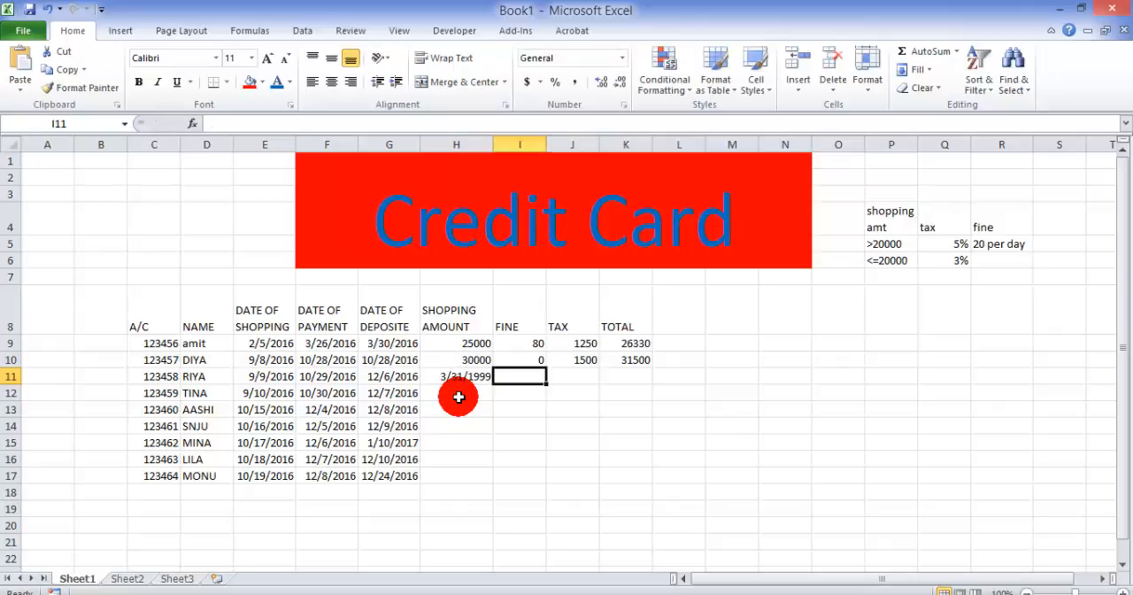
{"action": "key", "text": "Down"}
{"action": "left_click", "coordinate": [459, 398]}
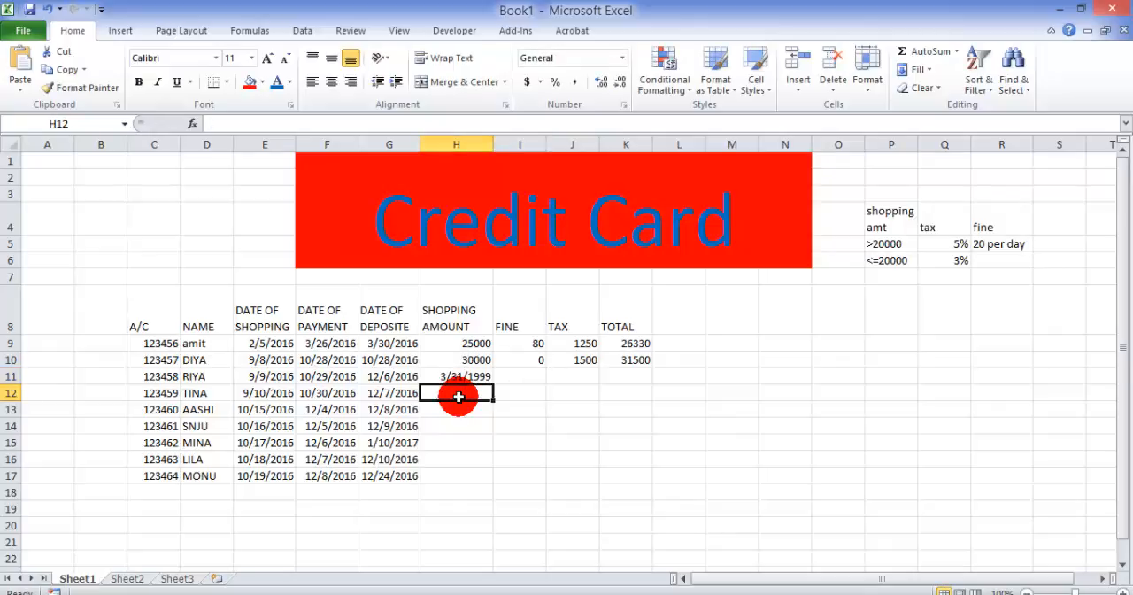
{"action": "type", "text": "25"}
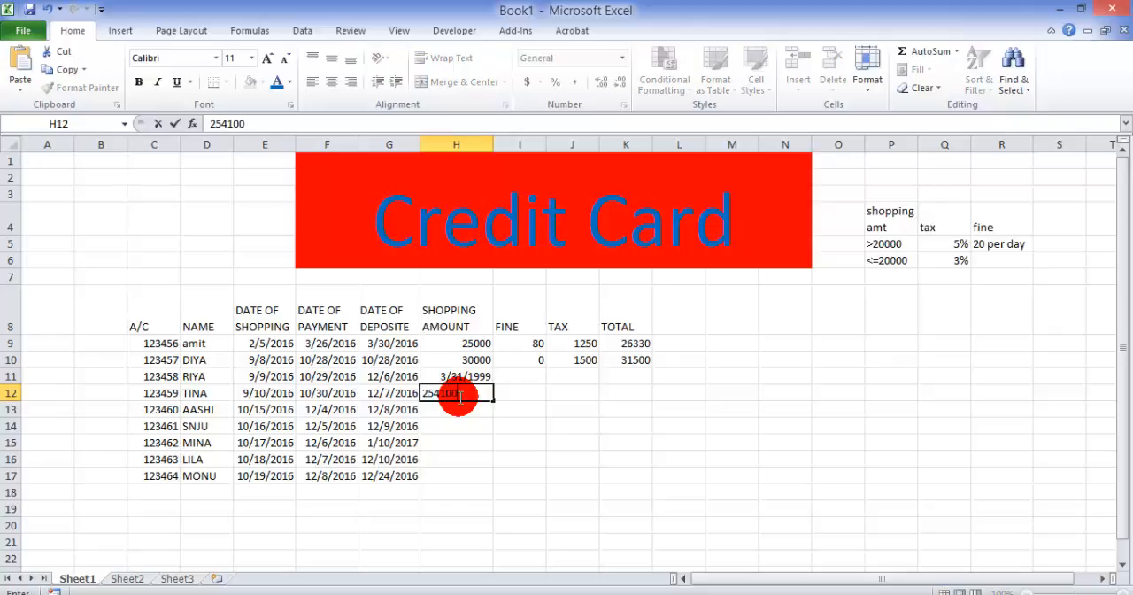
{"action": "type", "text": "410"}
{"action": "key", "text": "Return"}
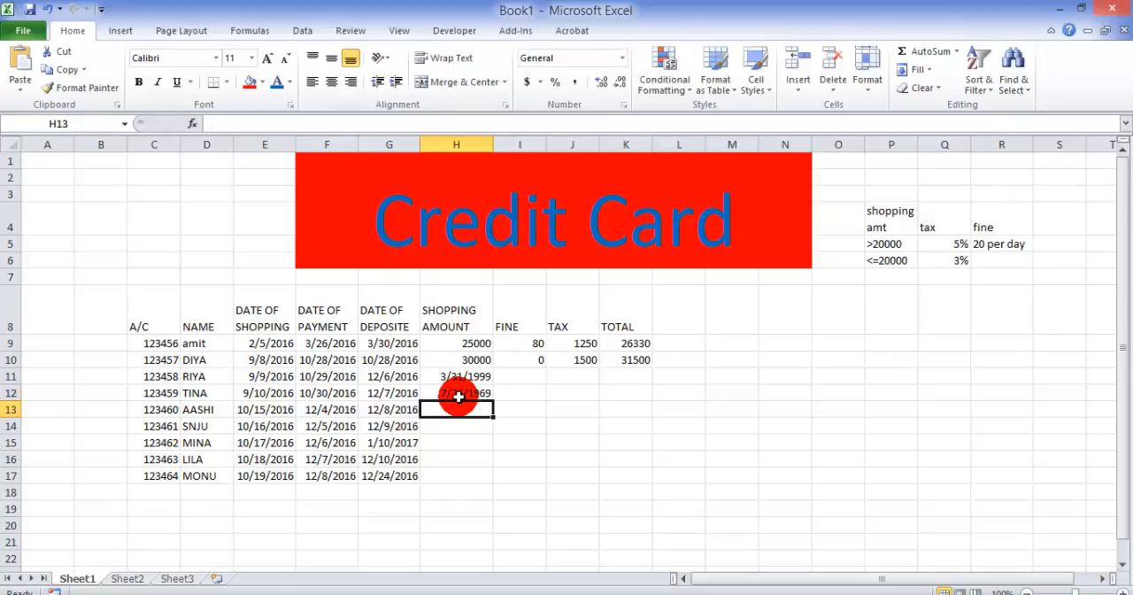
Step: Enter the shopping amounts 21547, 32541 and 25810 in cells H13 to H15
{"action": "type", "text": "21547"}
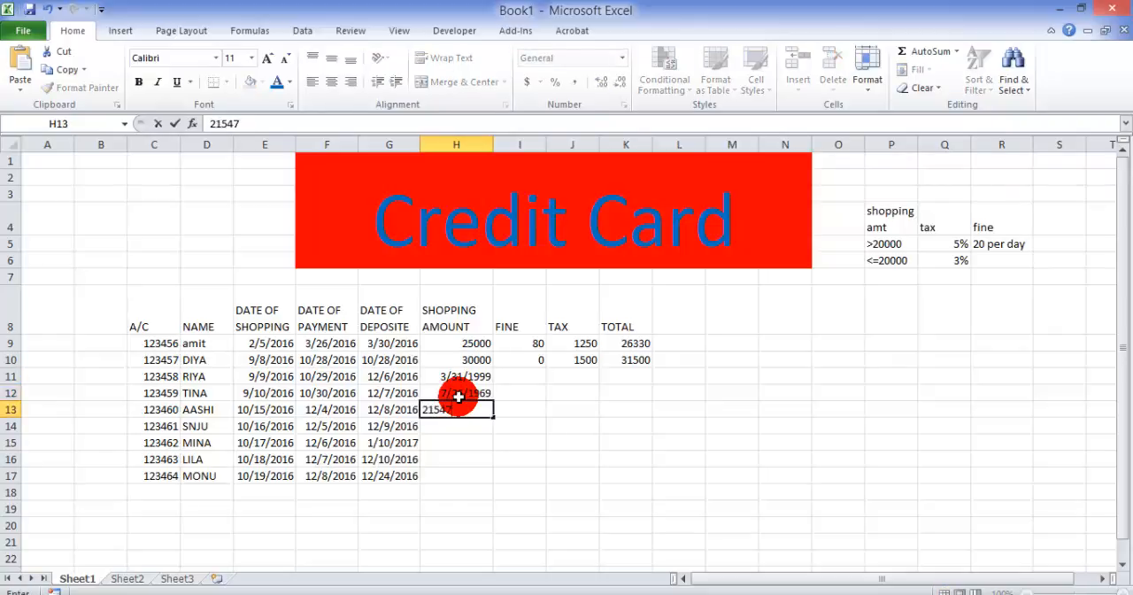
{"action": "key", "text": "Return"}
{"action": "type", "text": "32541"}
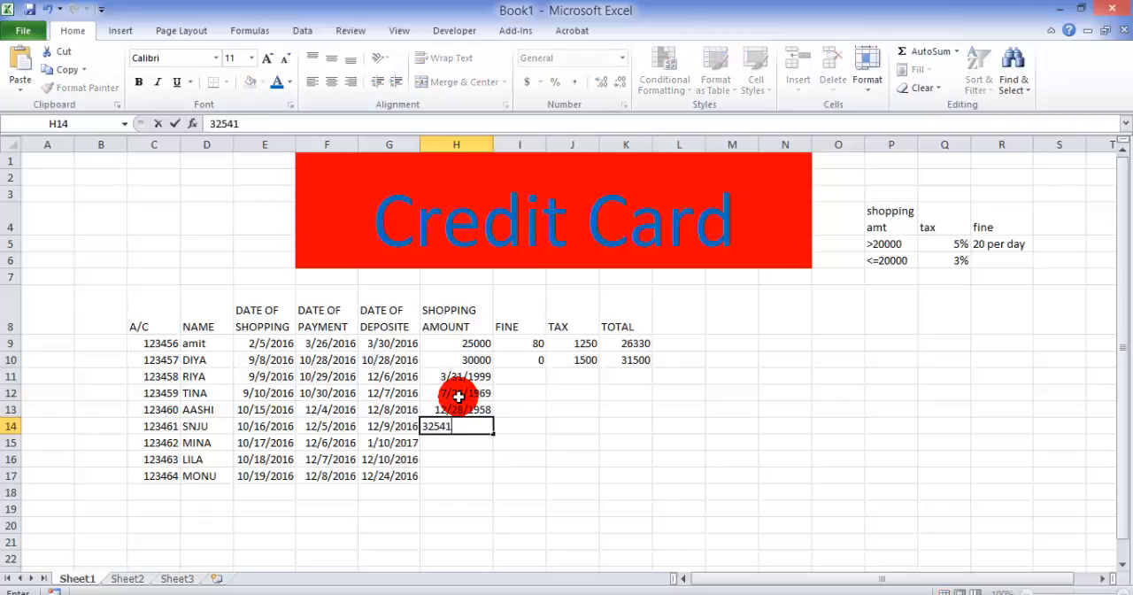
{"action": "key", "text": "Return"}
{"action": "type", "text": "2"}
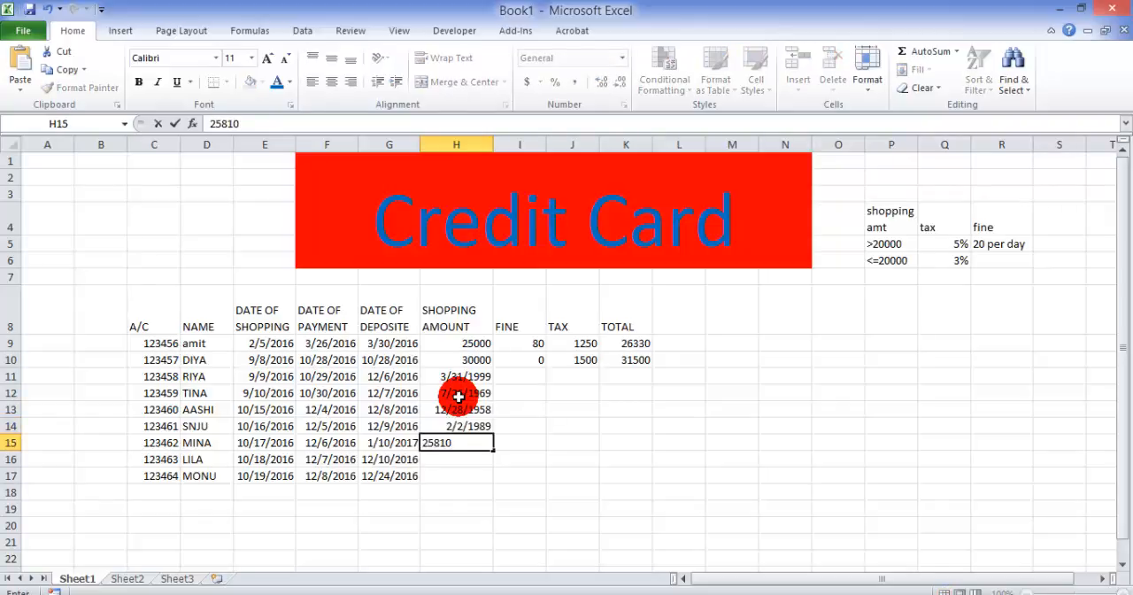
{"action": "type", "text": "5810"}
{"action": "key", "text": "Return"}
Step: Enter the last two shopping amounts, 25310 in H16 and 21540 in H17
{"action": "type", "text": "25"}
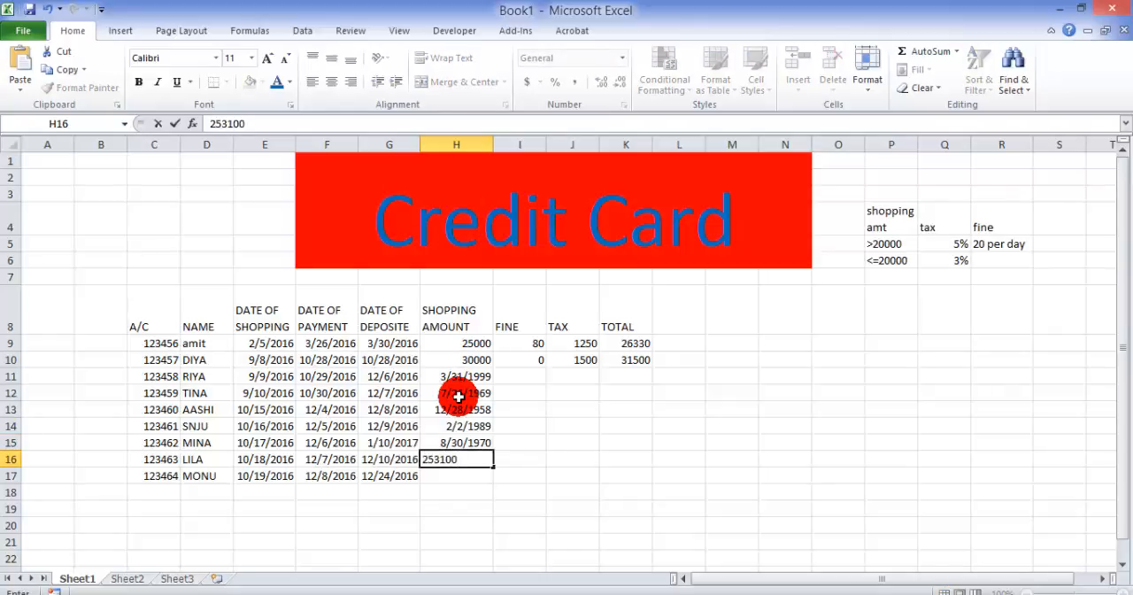
{"action": "type", "text": "3100"}
{"action": "key", "text": "BackSpace"}
{"action": "key", "text": "Return"}
{"action": "type", "text": "21540"}
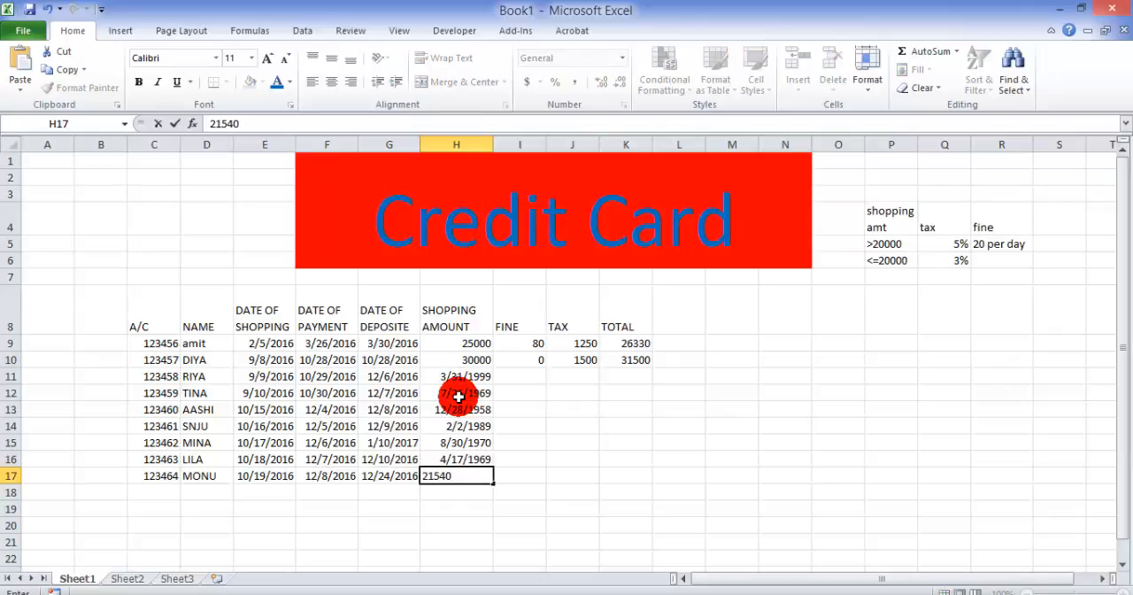
{"action": "key", "text": "Return"}
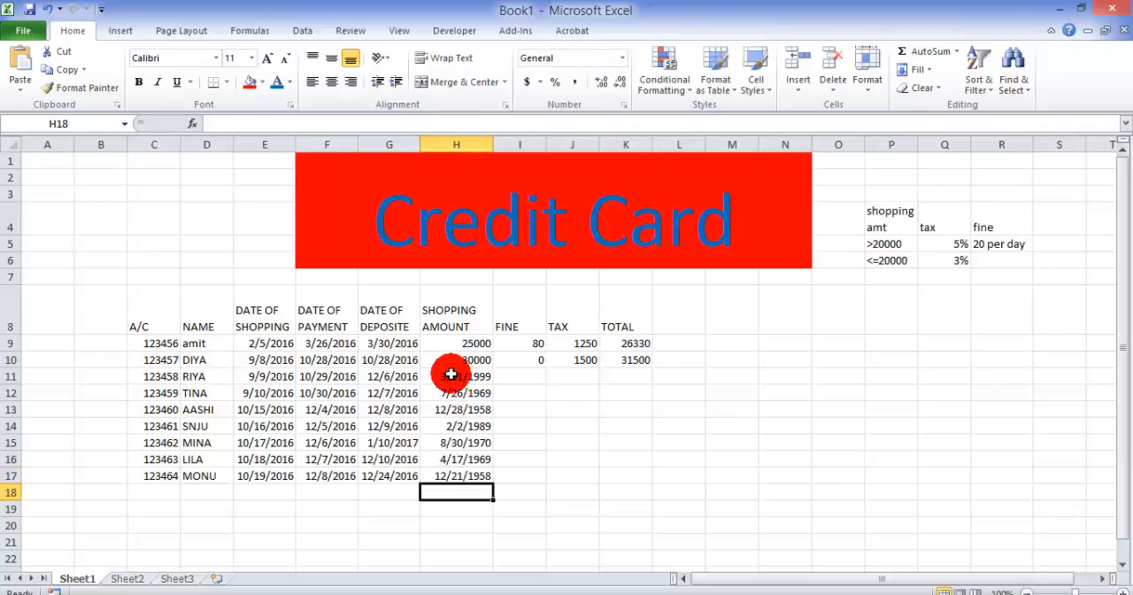
Step: Change the number format of the shopping amounts in H11:H17 to General
{"action": "left_click_drag", "start_coordinate": [452, 375], "coordinate": [468, 481]}
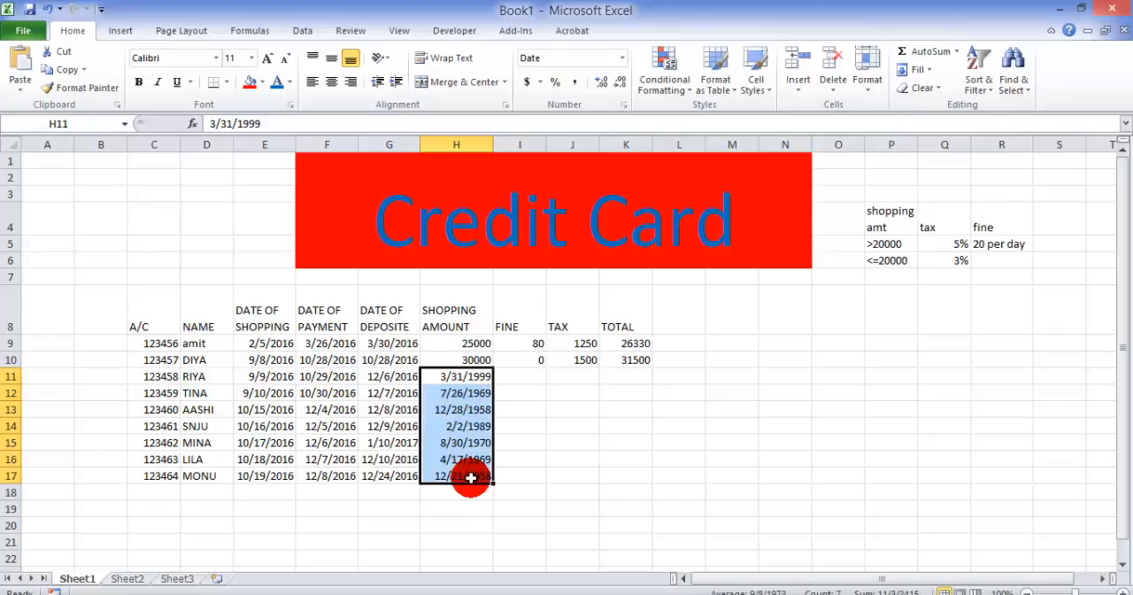
{"action": "left_click", "coordinate": [623, 59]}
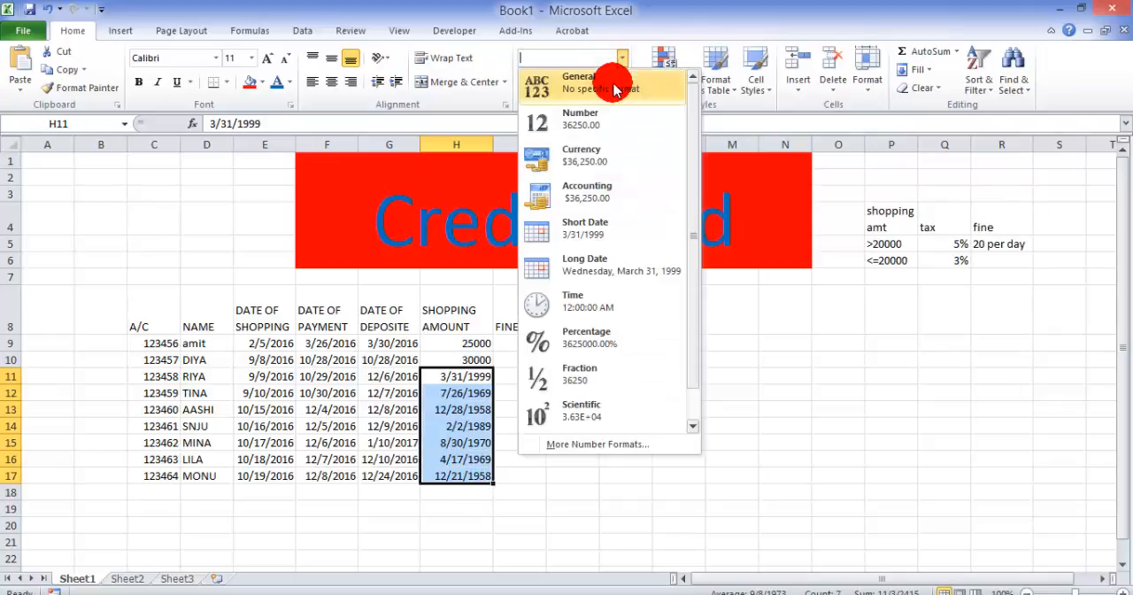
{"action": "left_click", "coordinate": [617, 92]}
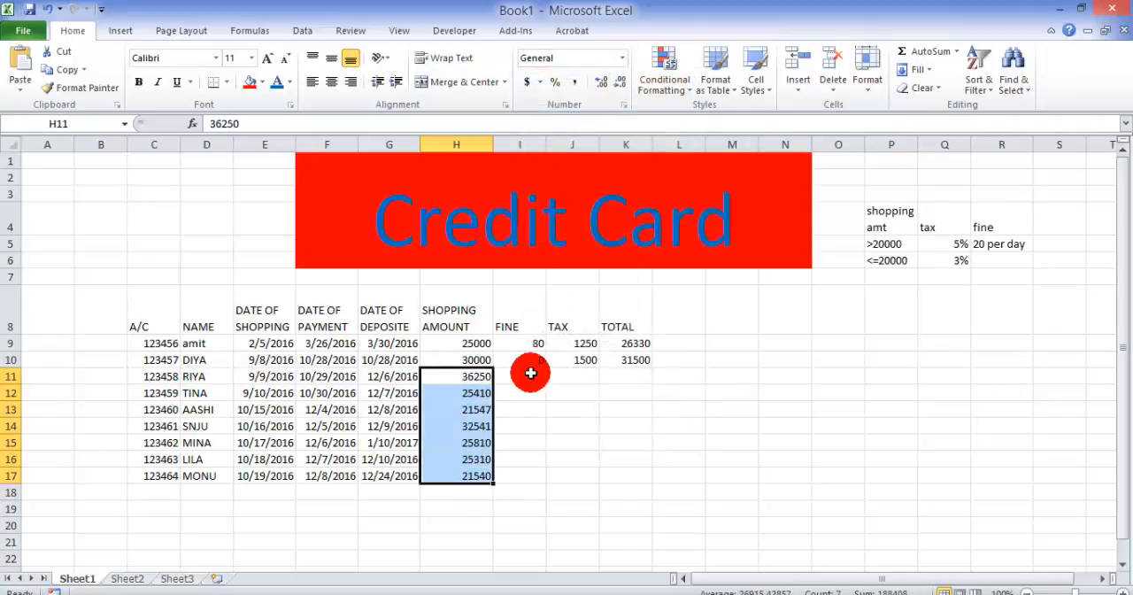
Step: Copy the Fine formula from I10 down to row 17
{"action": "left_click", "coordinate": [531, 372]}
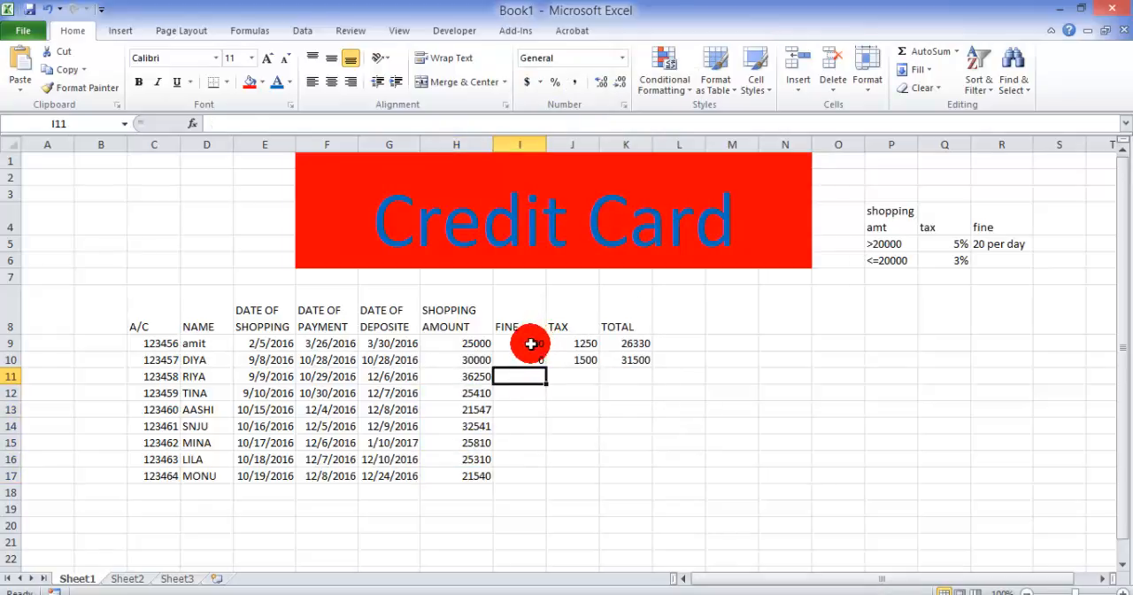
{"action": "left_click", "coordinate": [531, 361]}
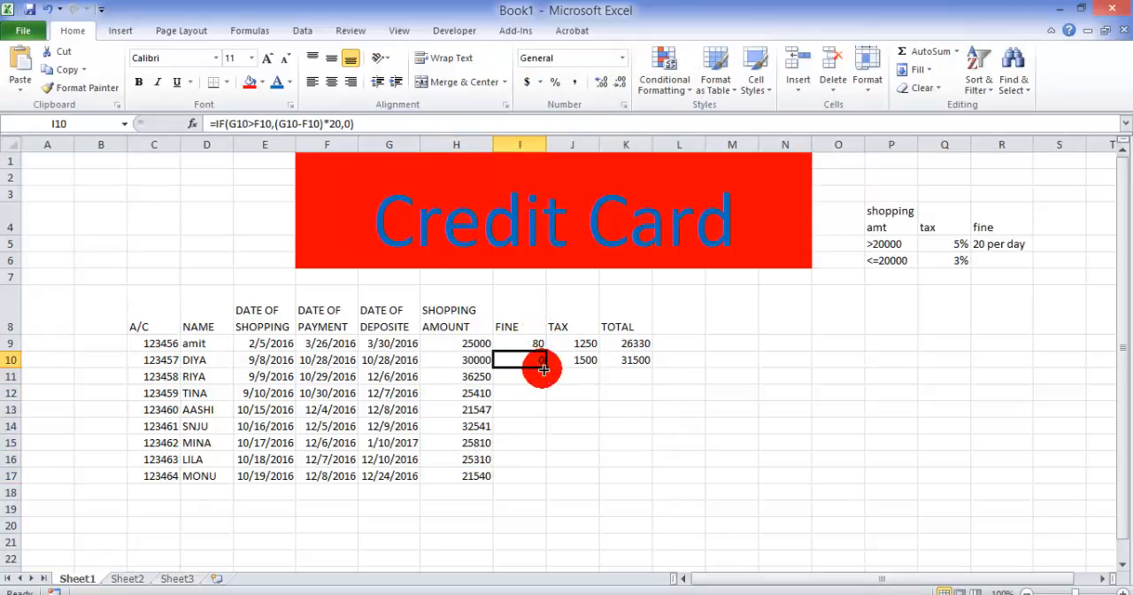
{"action": "left_click_drag", "start_coordinate": [546, 369], "coordinate": [544, 484]}
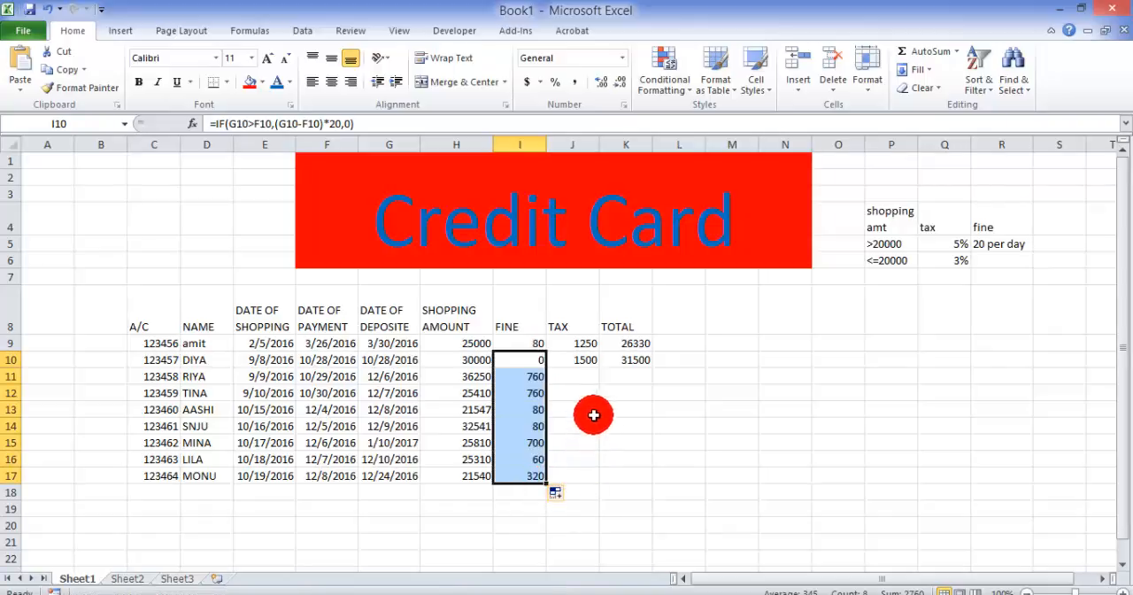
Step: Copy the Tax and Total formulas from J10 and K10 down to row 17
{"action": "left_click", "coordinate": [577, 361]}
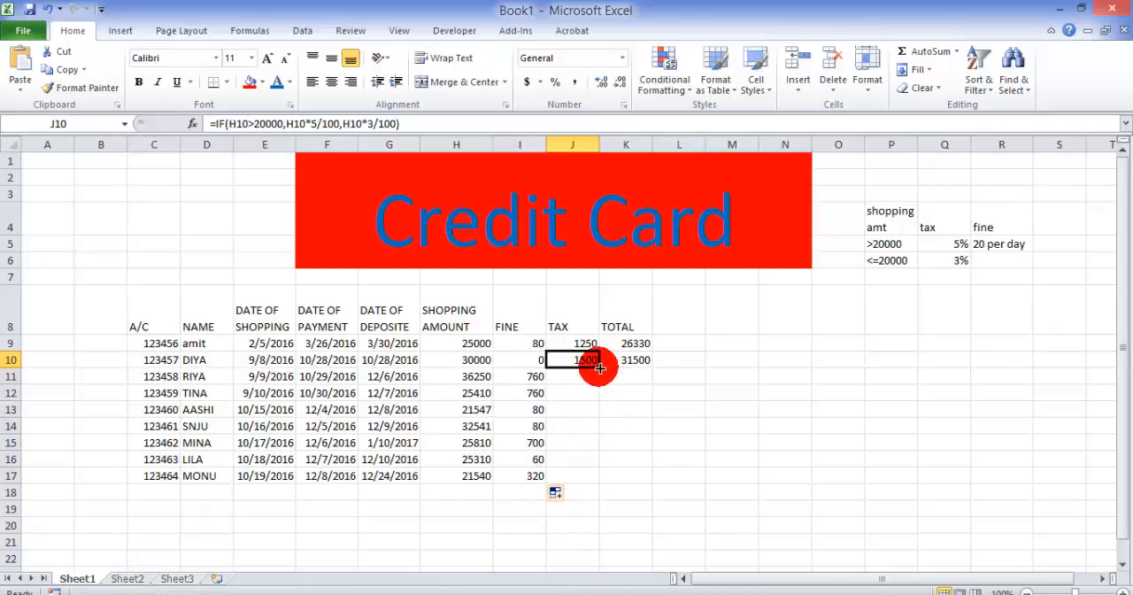
{"action": "left_click_drag", "start_coordinate": [597, 369], "coordinate": [597, 483]}
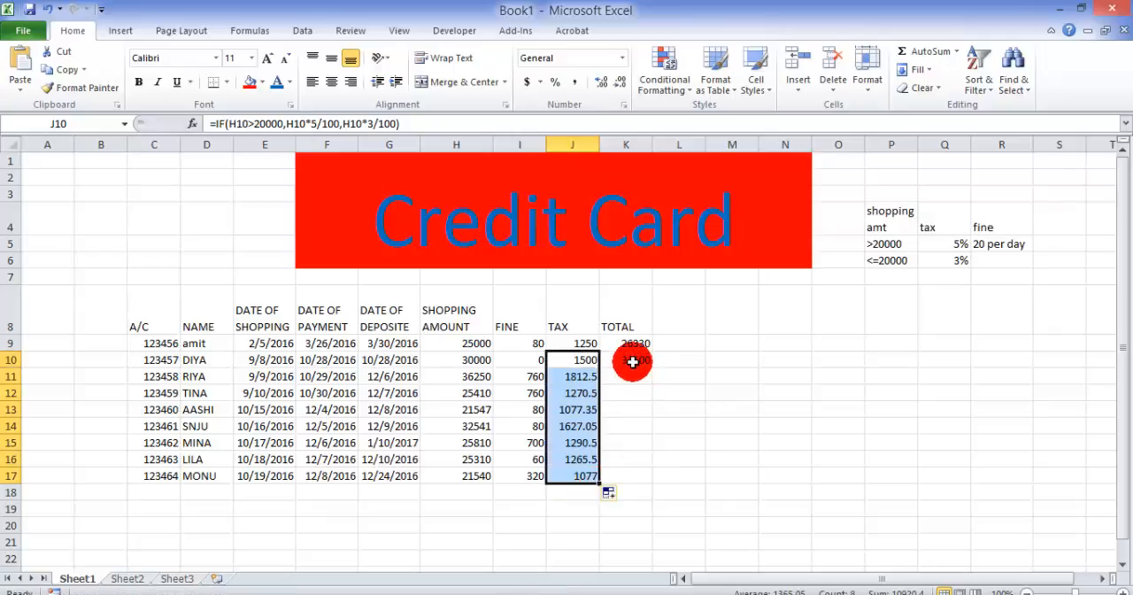
{"action": "left_click", "coordinate": [643, 361]}
{"action": "left_click_drag", "start_coordinate": [655, 365], "coordinate": [640, 476]}
{"action": "left_click", "coordinate": [686, 487]}
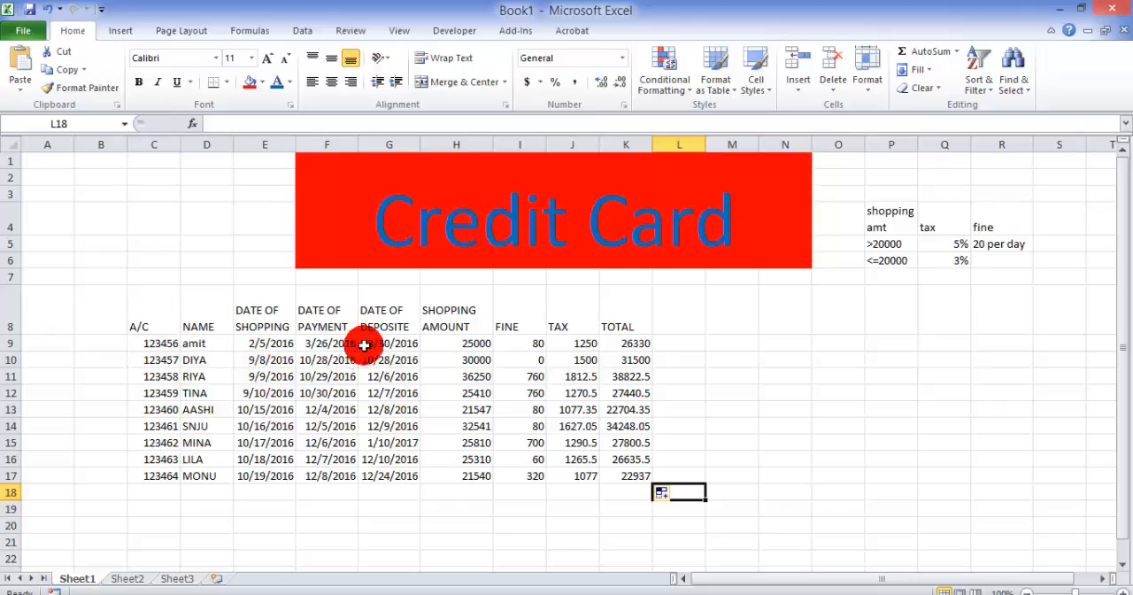
Step: Review the payment date, fine, tax and total formulas in row 9
{"action": "left_click", "coordinate": [327, 345]}
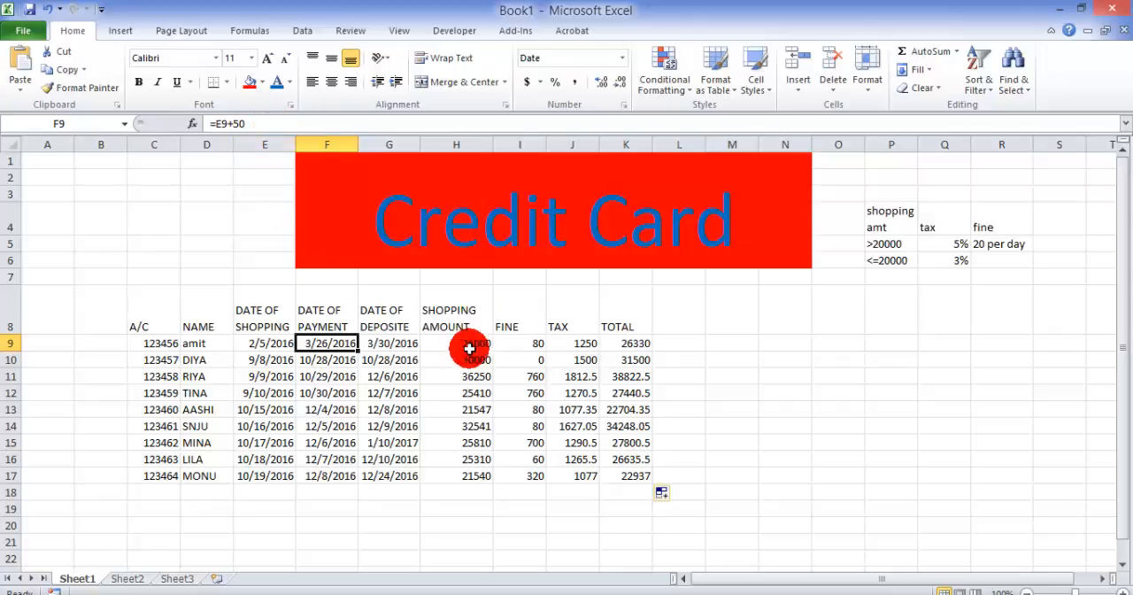
{"action": "left_click", "coordinate": [522, 346]}
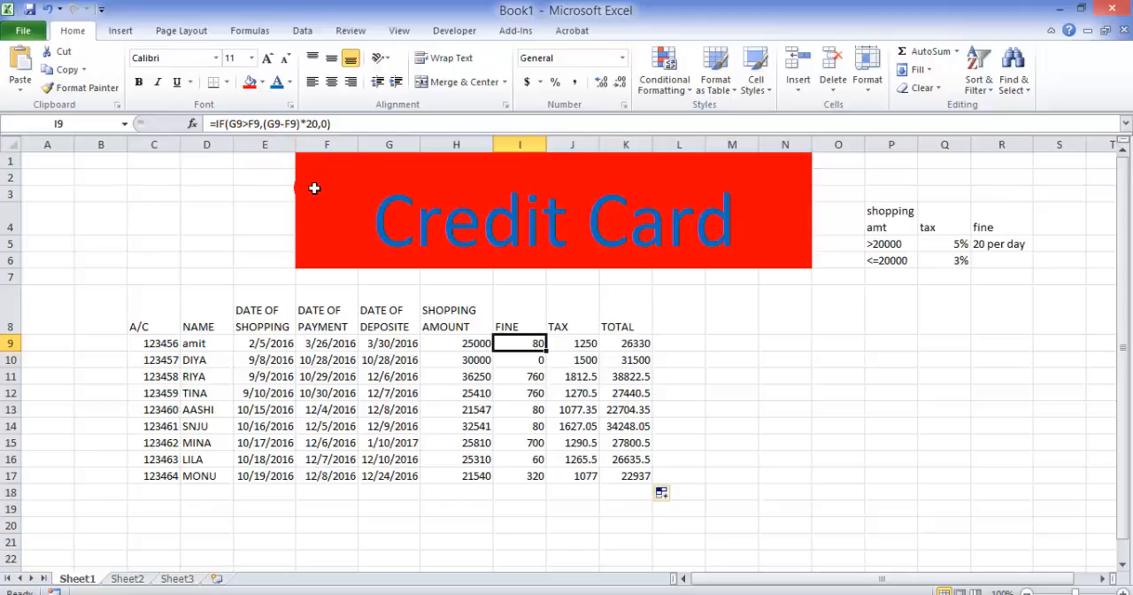
{"action": "left_click", "coordinate": [582, 345]}
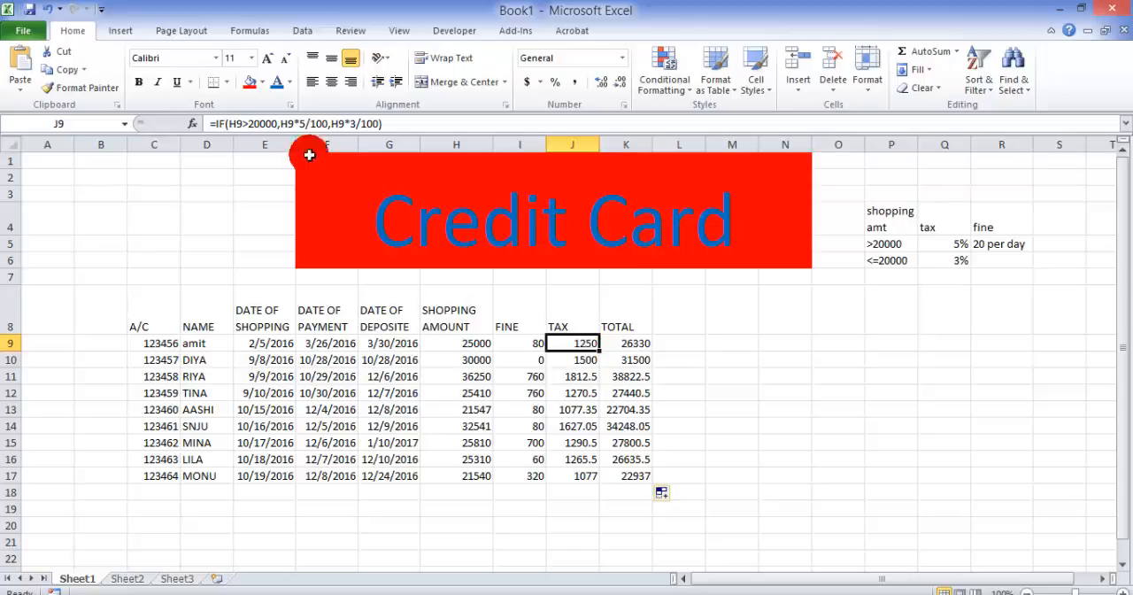
{"action": "left_click", "coordinate": [628, 347]}
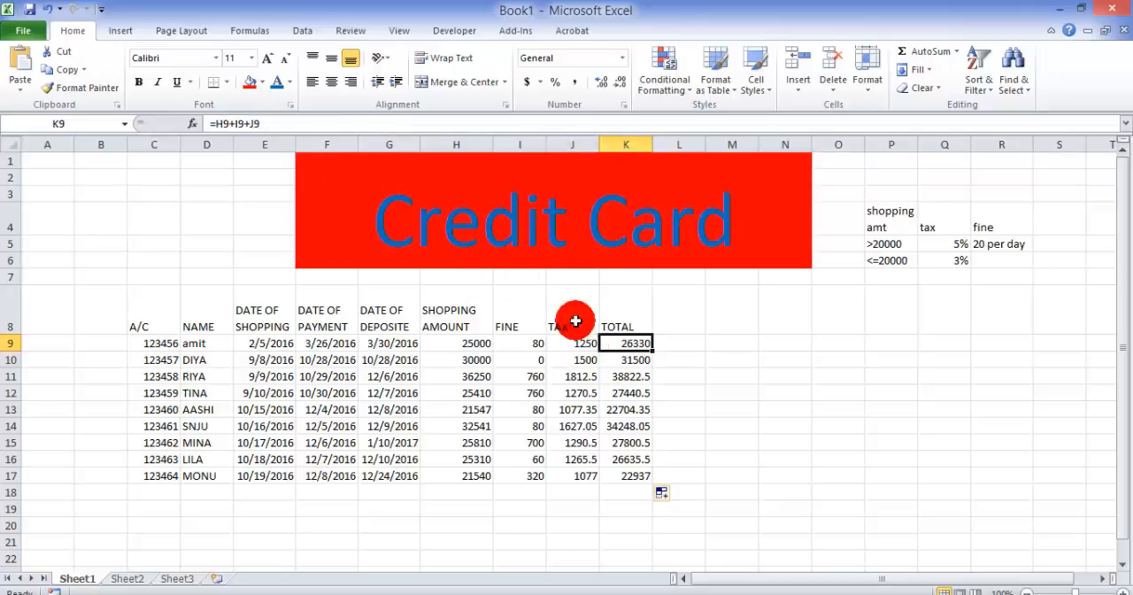